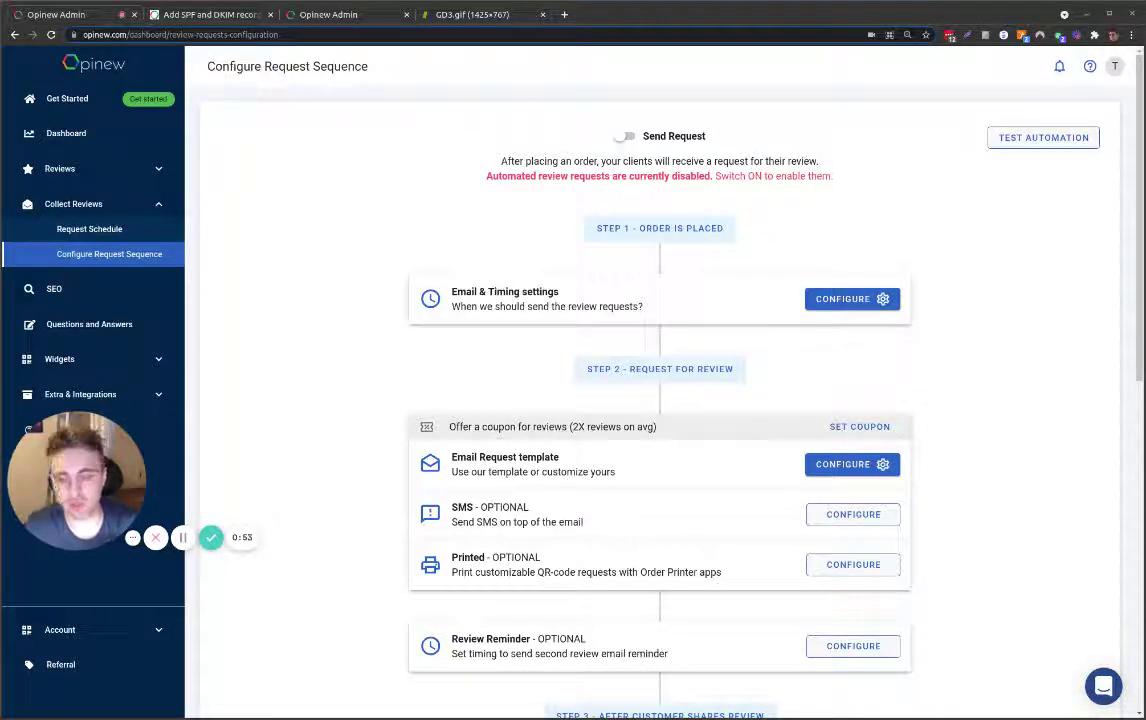
- Open the account's general settings and go to the SPF and DKIM records section
left_click(159, 628)
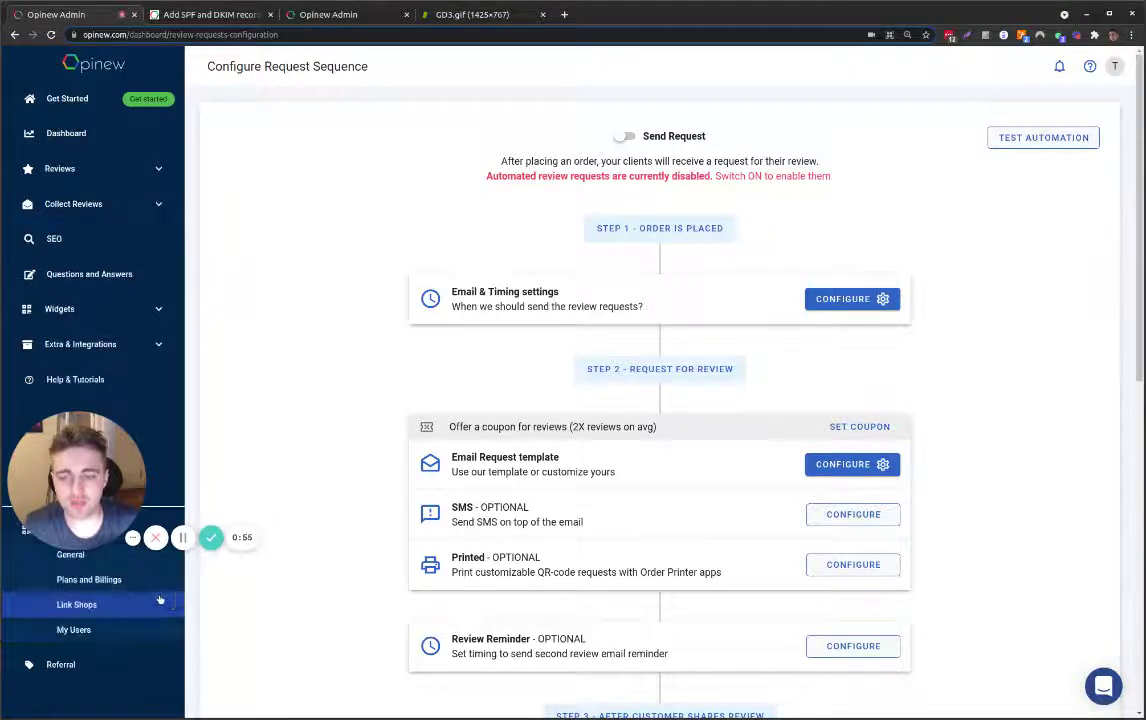
left_click(65, 556)
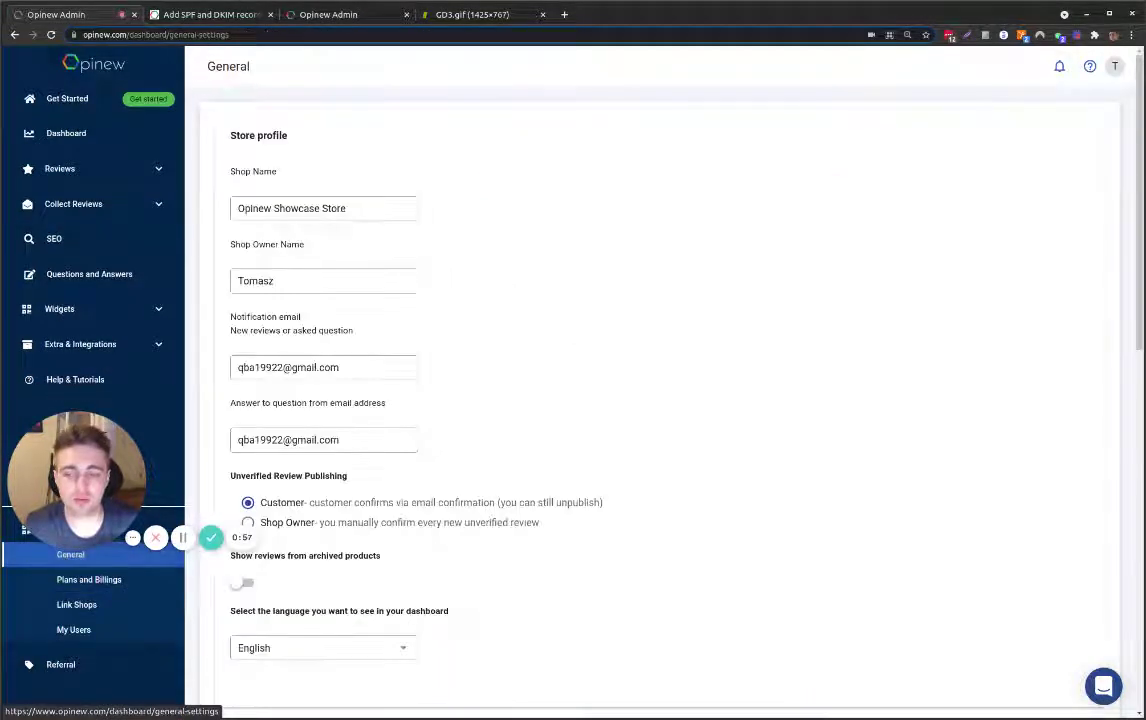
scroll(640, 260, "down", 5)
scroll(645, 257, "down", 3)
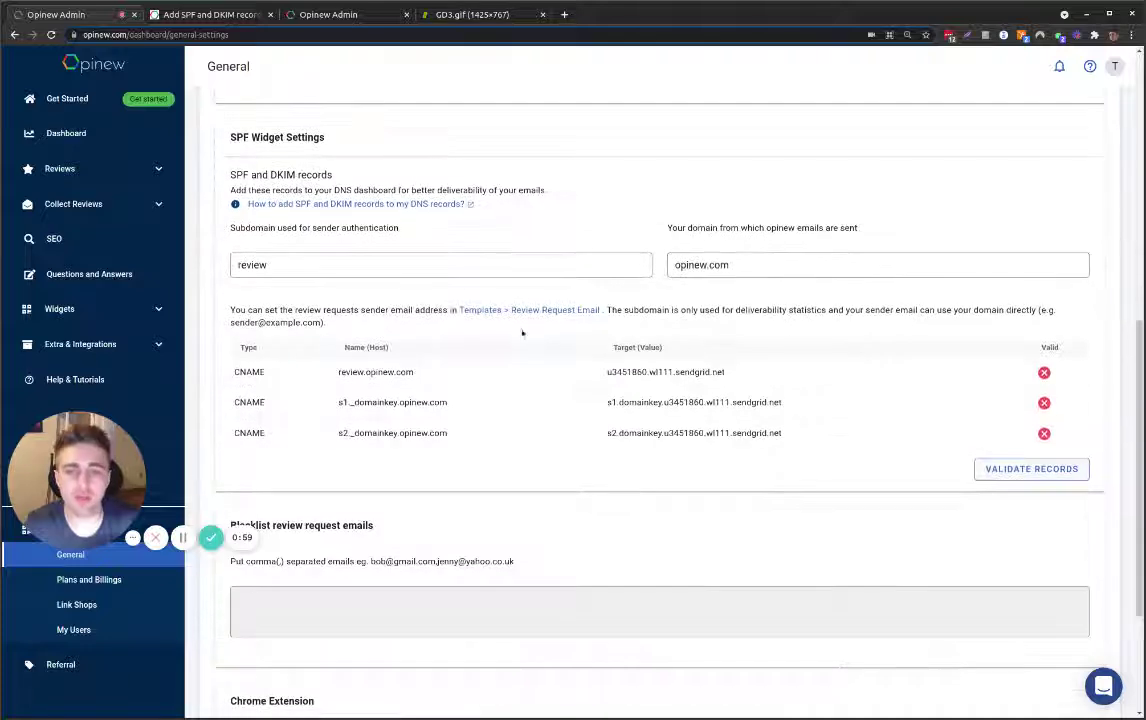
scroll(524, 332, "up", 2)
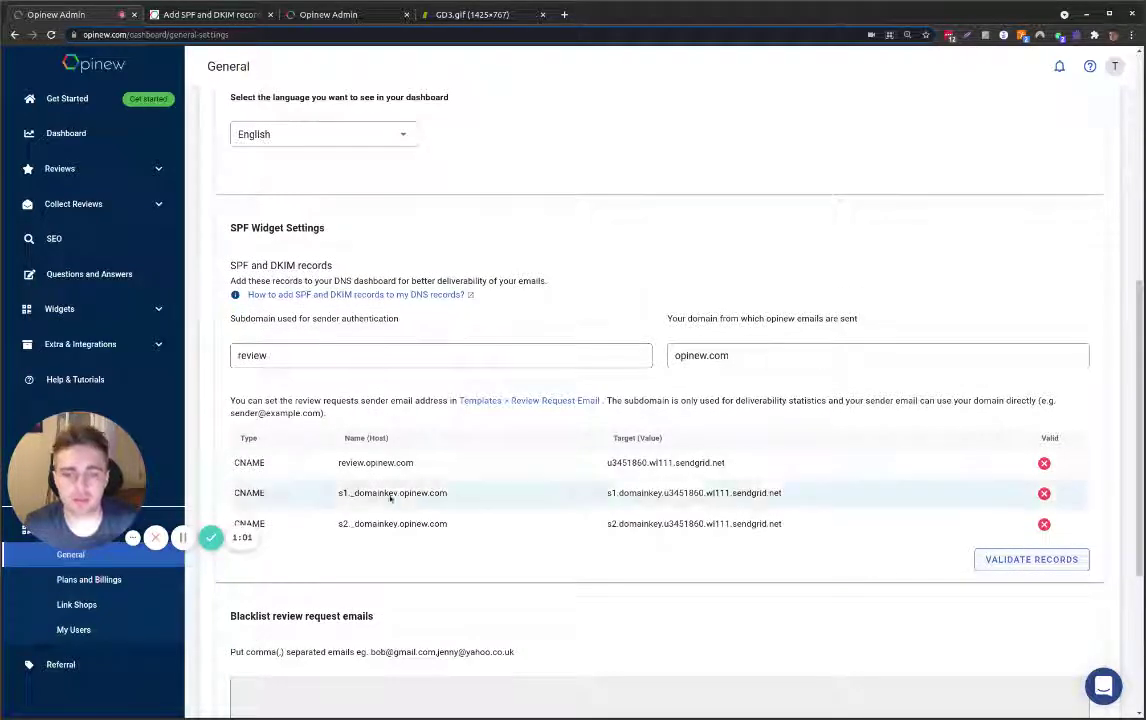
- Examine the sender authentication subdomain, the sending domain, the CNAME records and where the general settings are saved
left_click(330, 352)
double_click(330, 352)
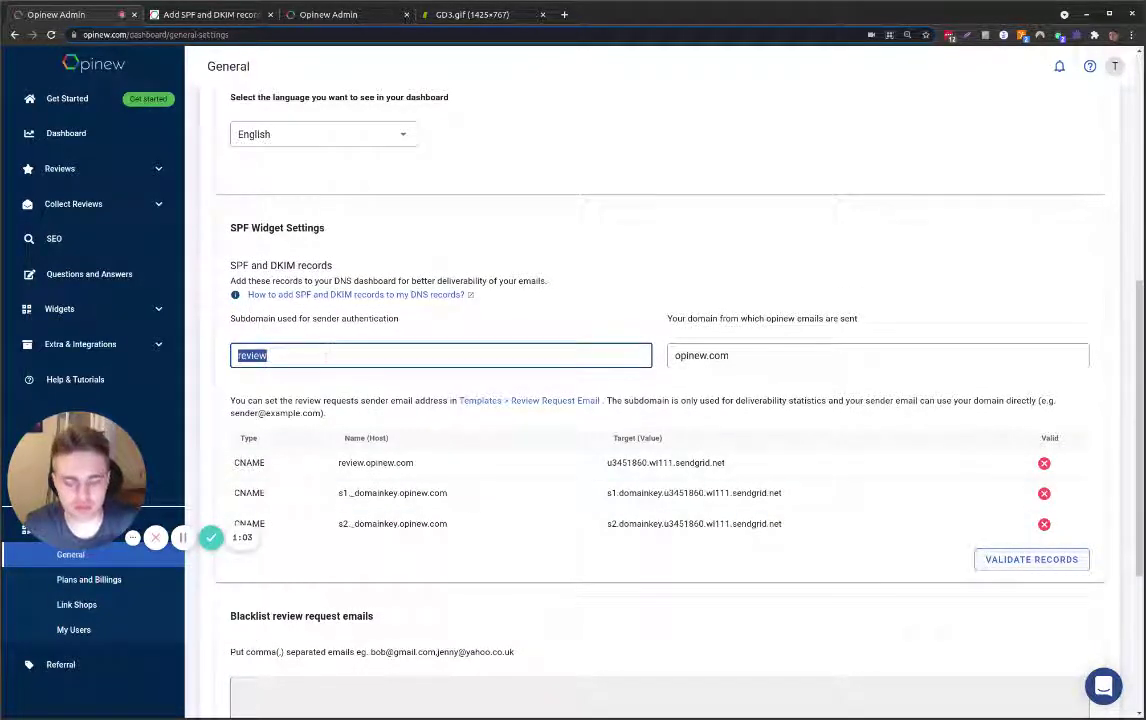
key("Tab")
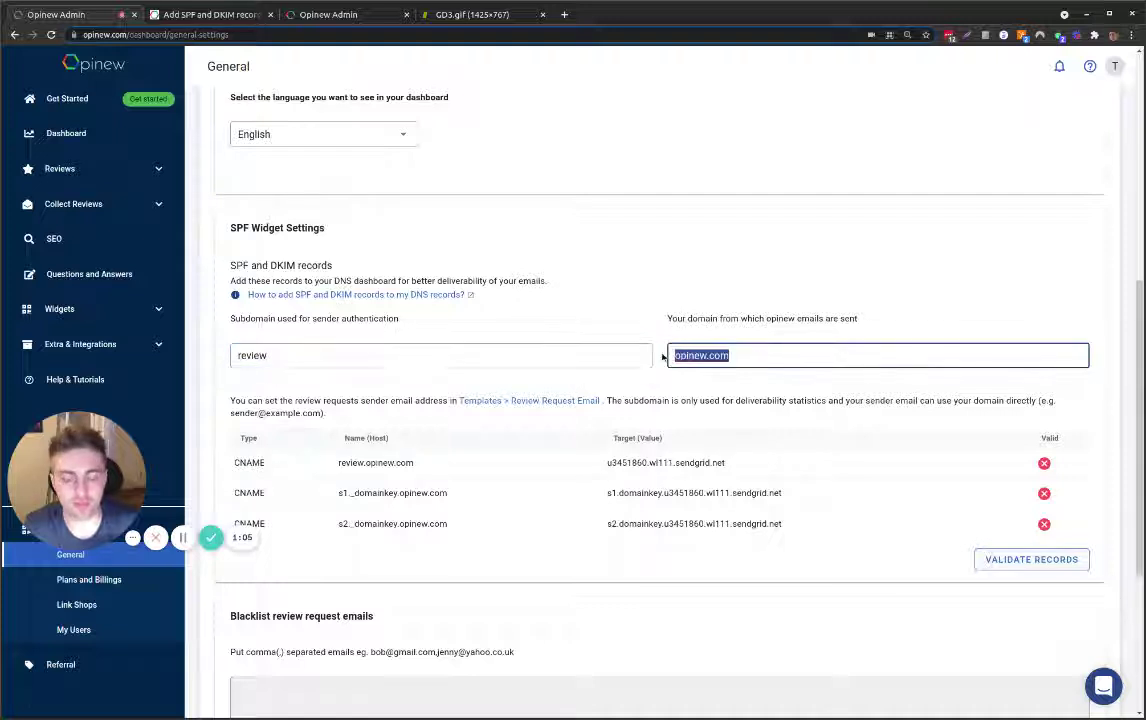
key("shift+Tab")
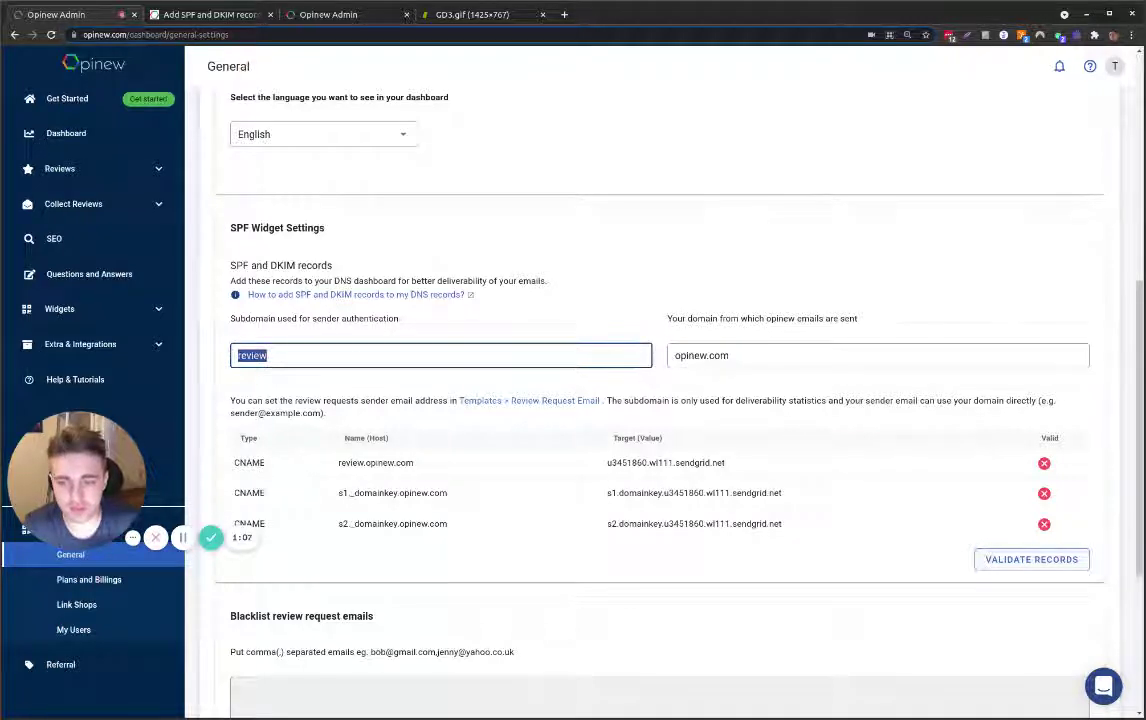
left_click(749, 362)
key("ctrl+a")
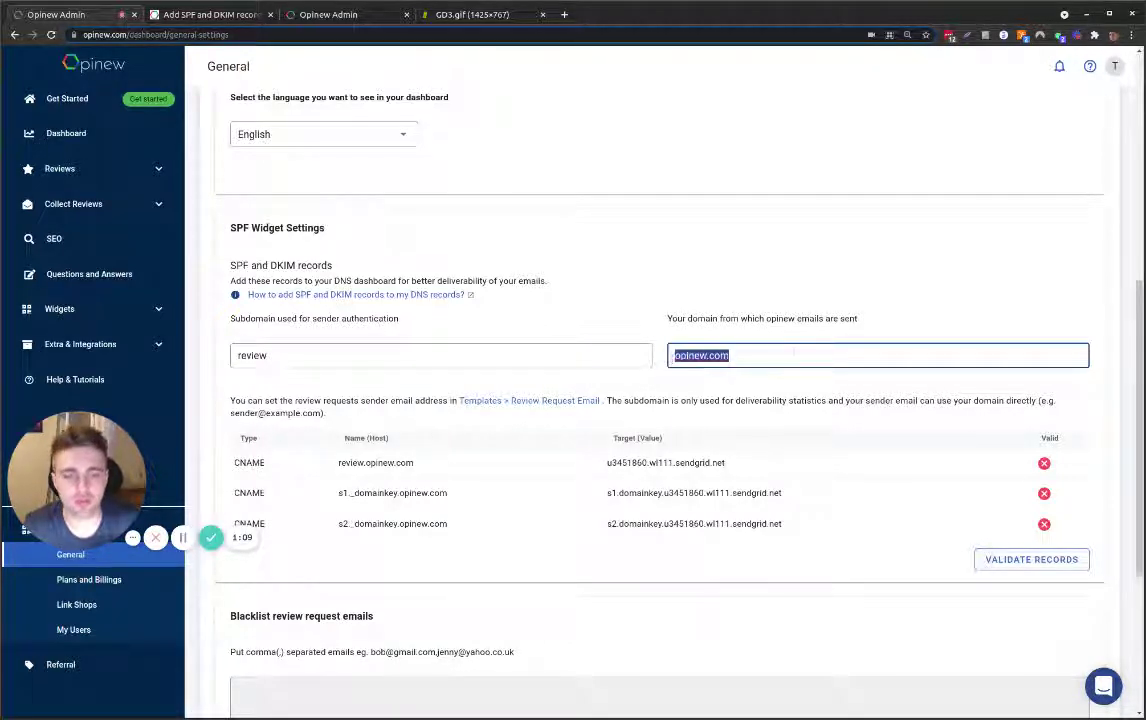
left_click(786, 351)
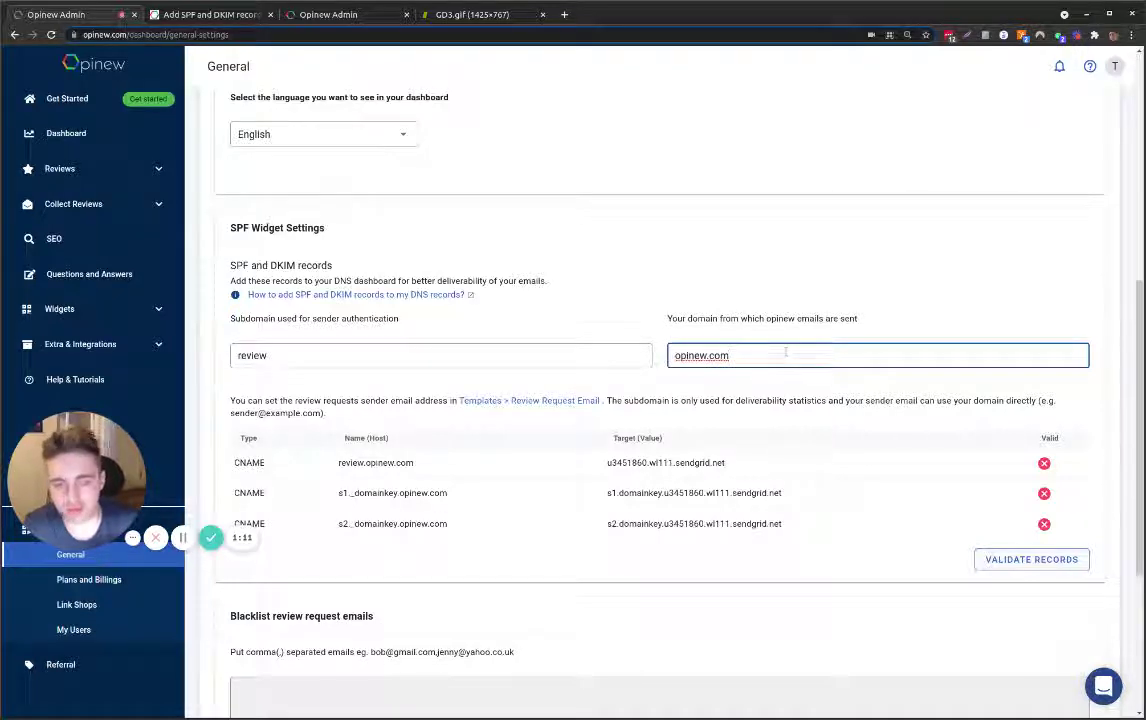
scroll(1057, 660, "down", 5)
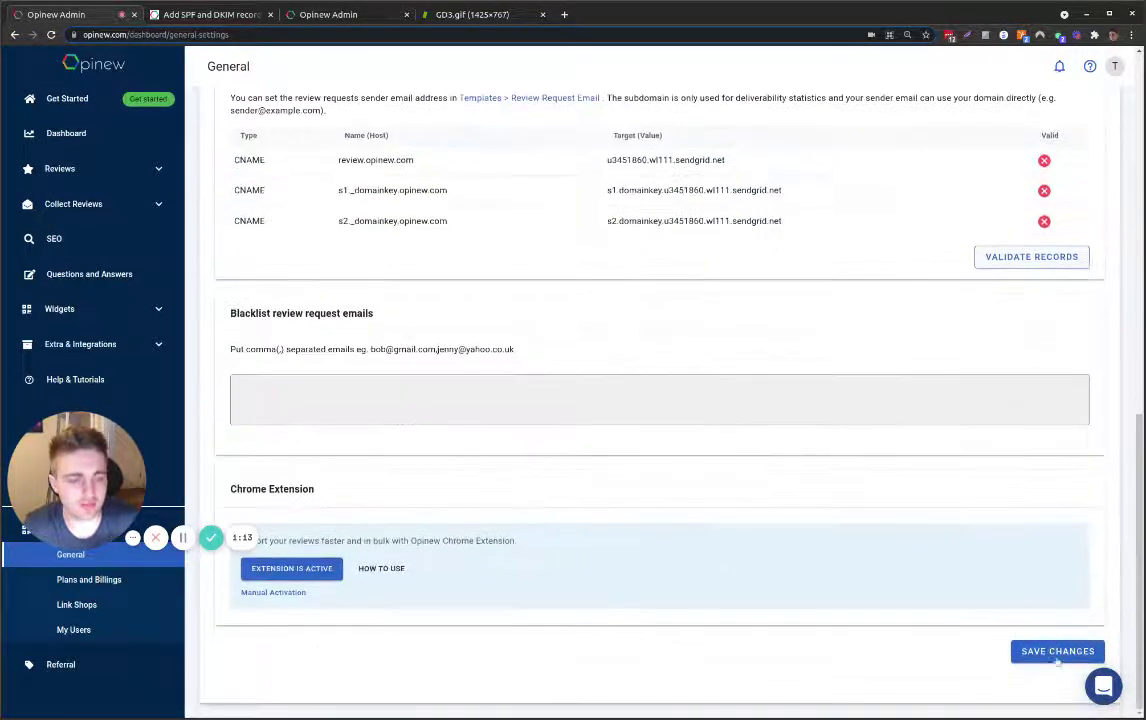
scroll(1057, 660, "up", 5)
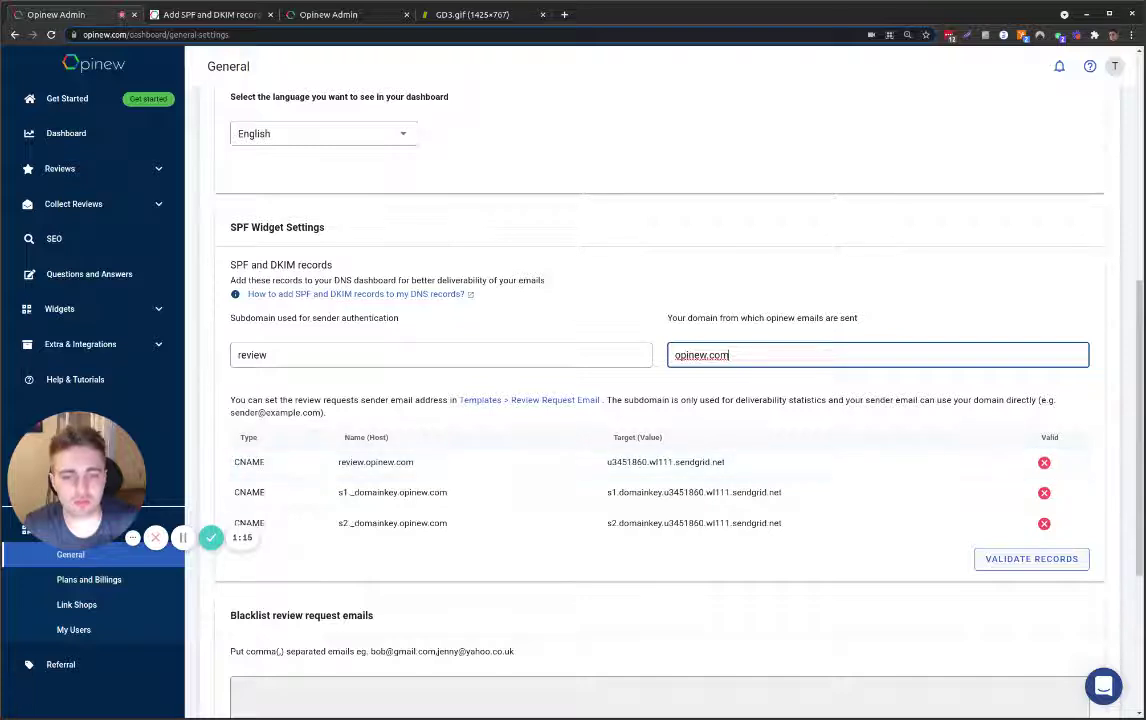
scroll(443, 478, "down", 1)
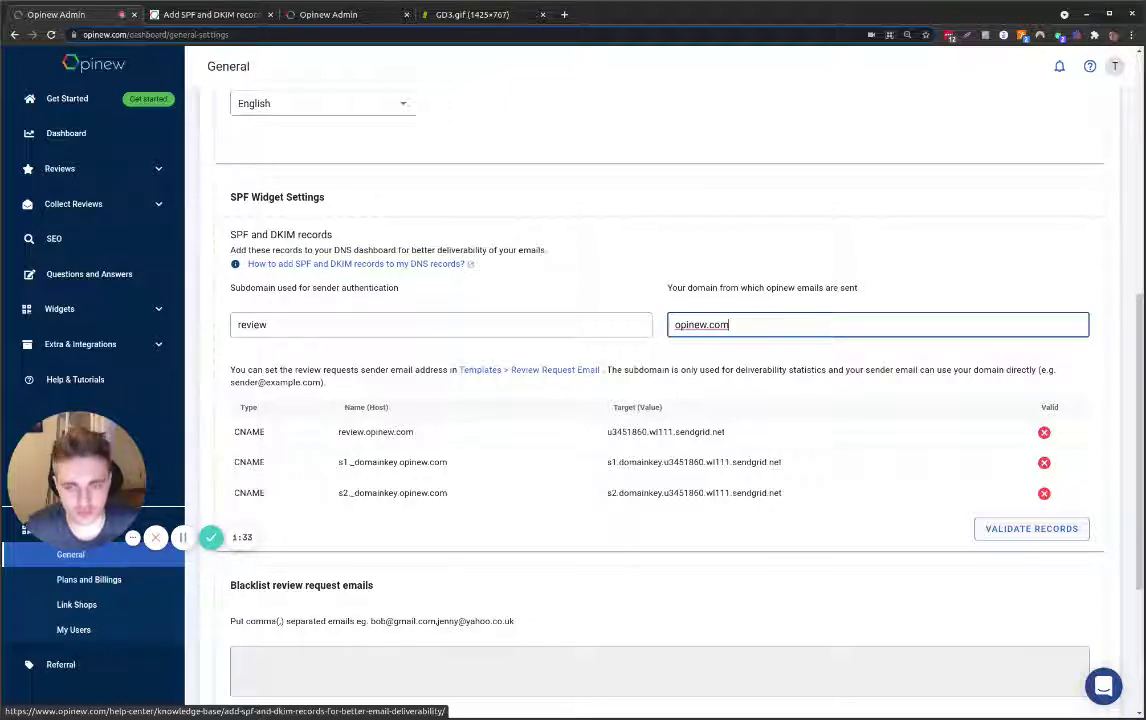
- Return to the review request sequence configuration, check the Email & Timing settings and close them without changes
left_click(106, 172)
left_click(128, 305)
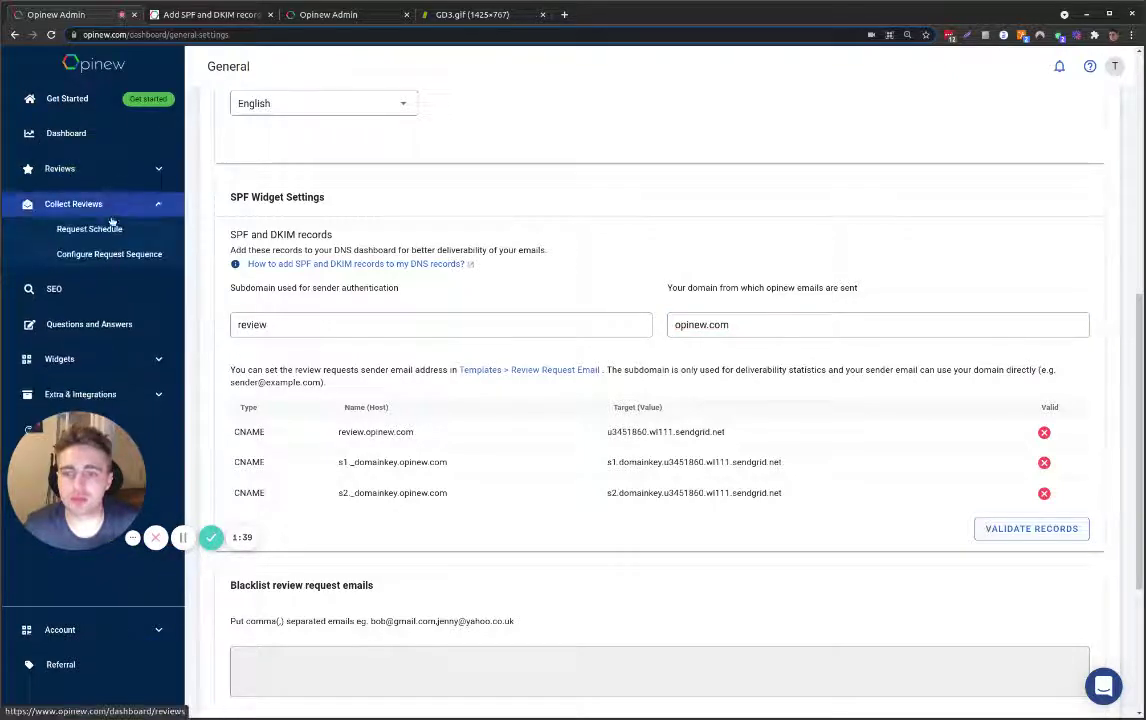
left_click(110, 254)
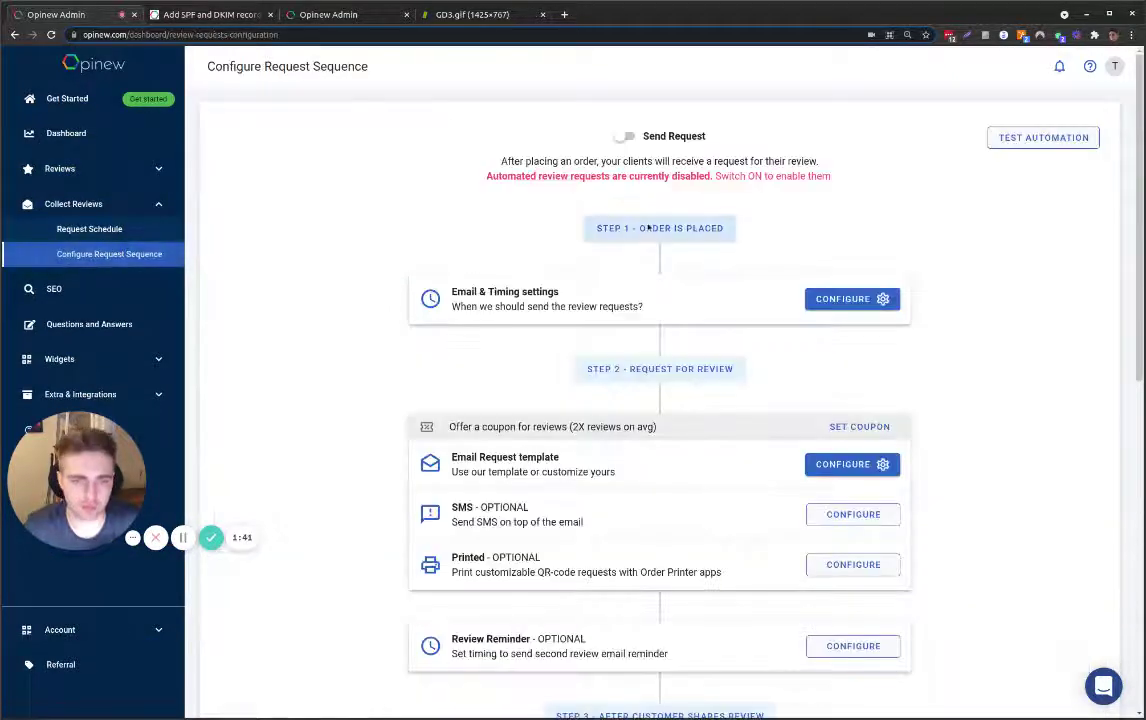
left_click(850, 300)
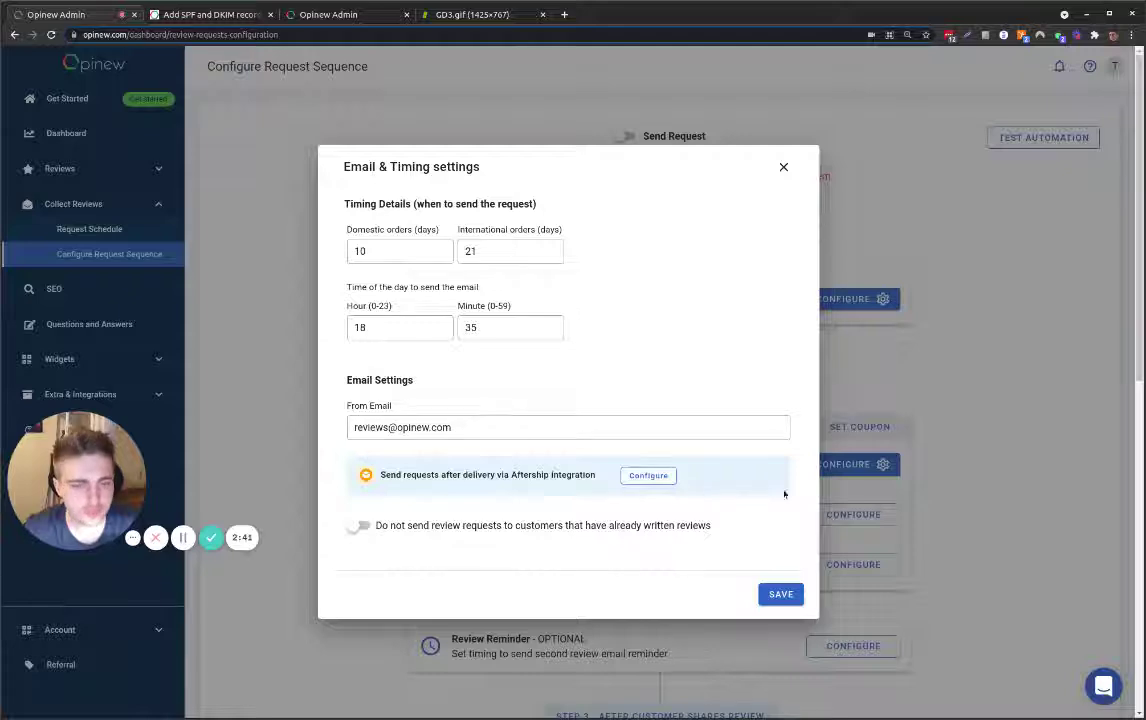
left_click(783, 168)
- Create a Percent coupon with a value of 10 as the review incentive, keeping the default conditions, and close the coupon dialog
scroll(788, 168, "down", 1)
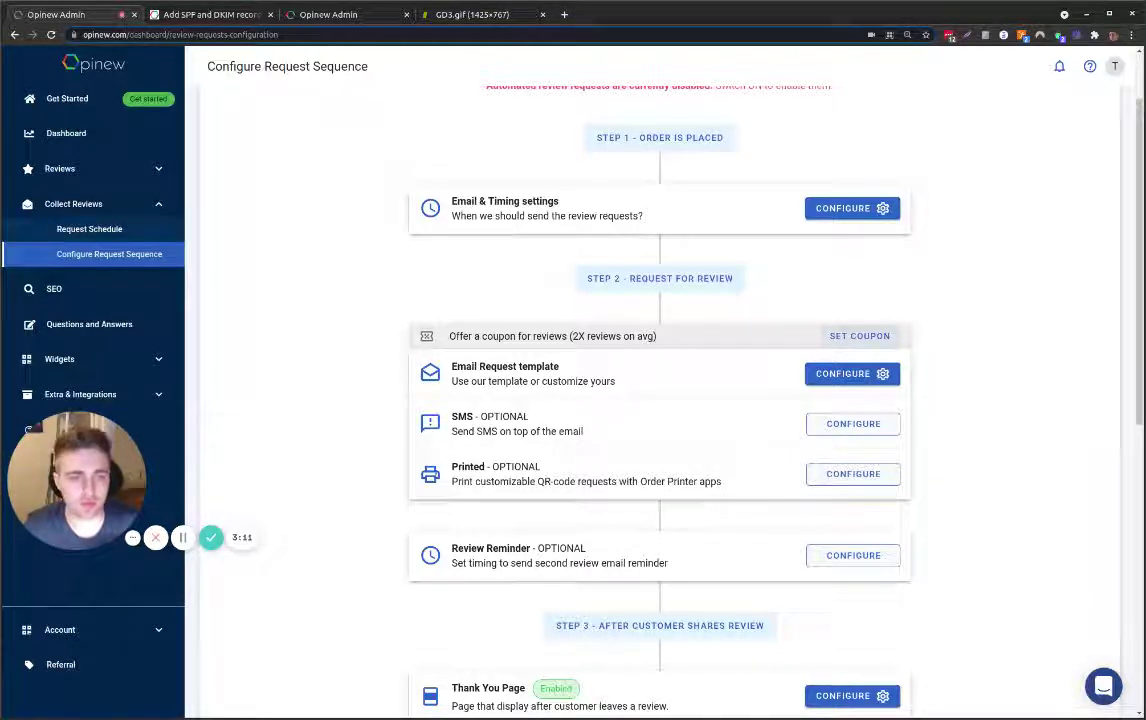
left_click(840, 336)
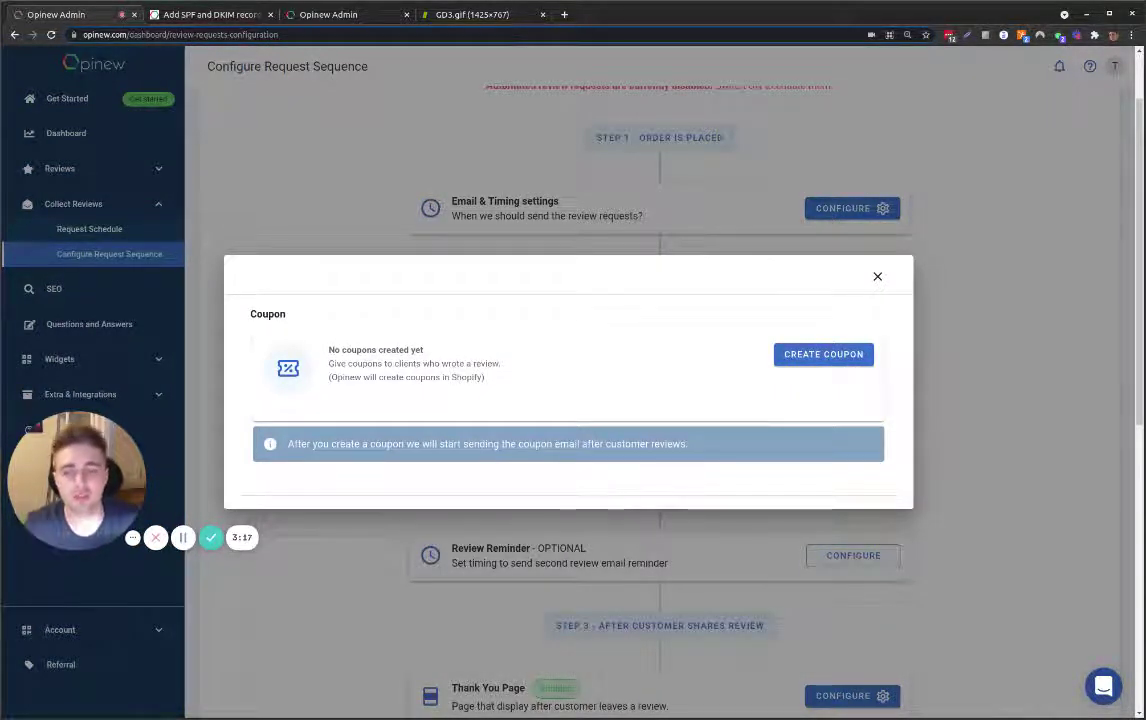
left_click(823, 354)
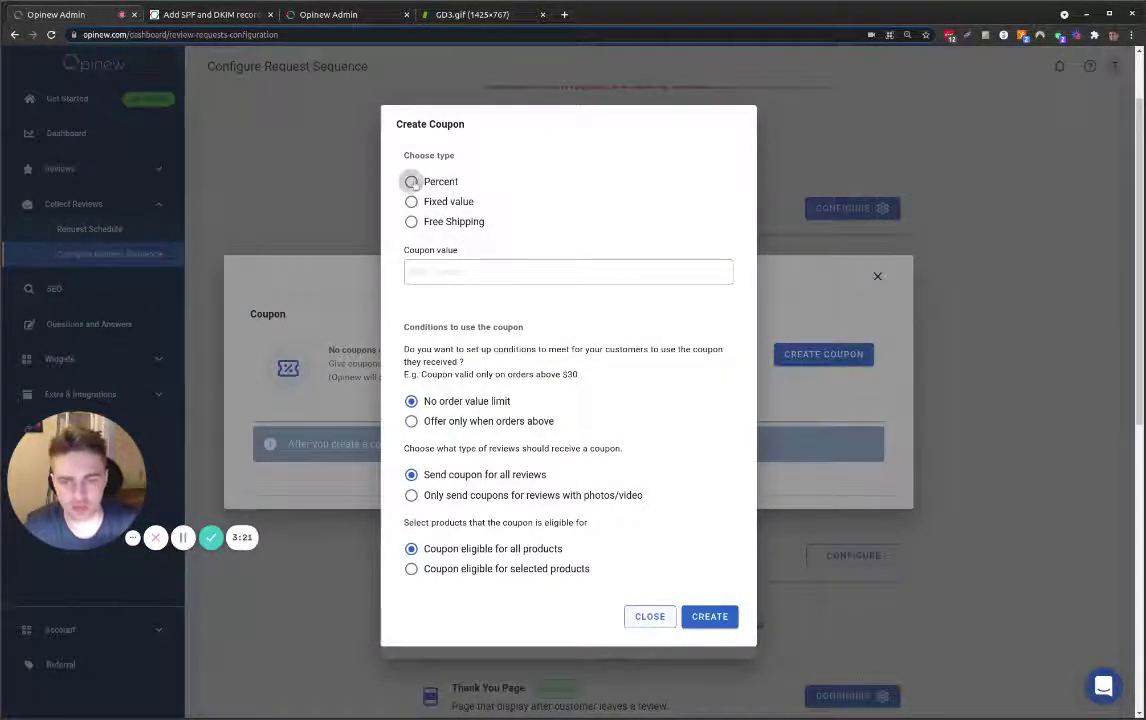
left_click(411, 182)
left_click_drag(430, 272, 397, 271)
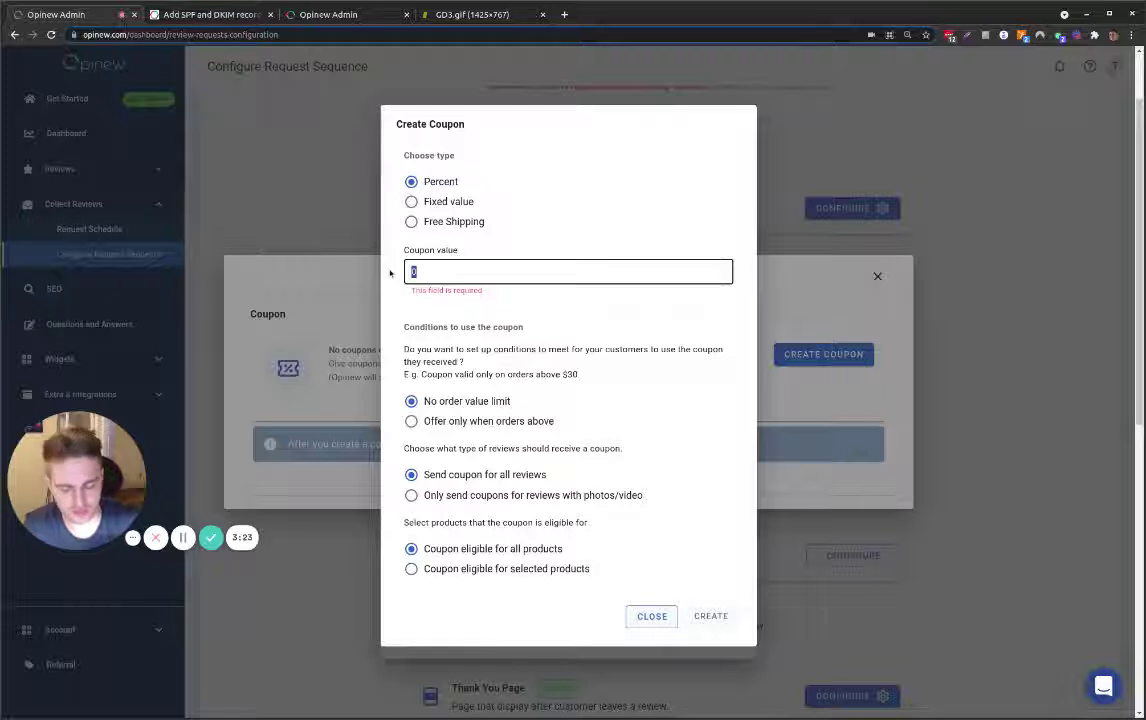
type("10")
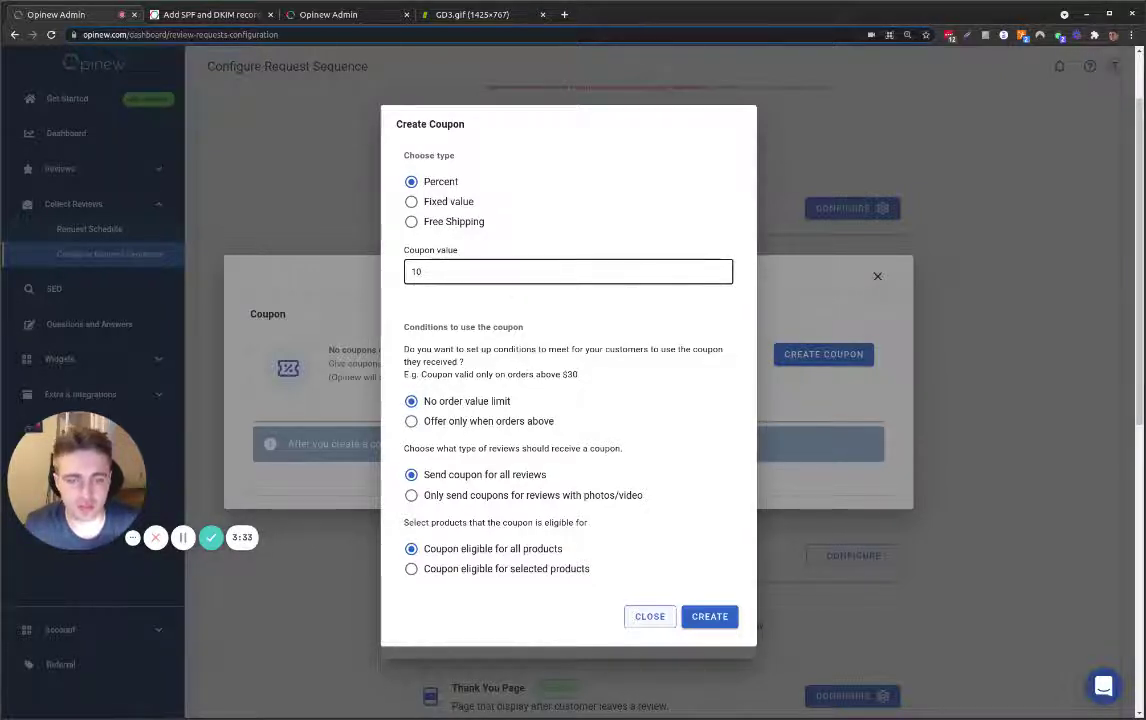
left_click(730, 617)
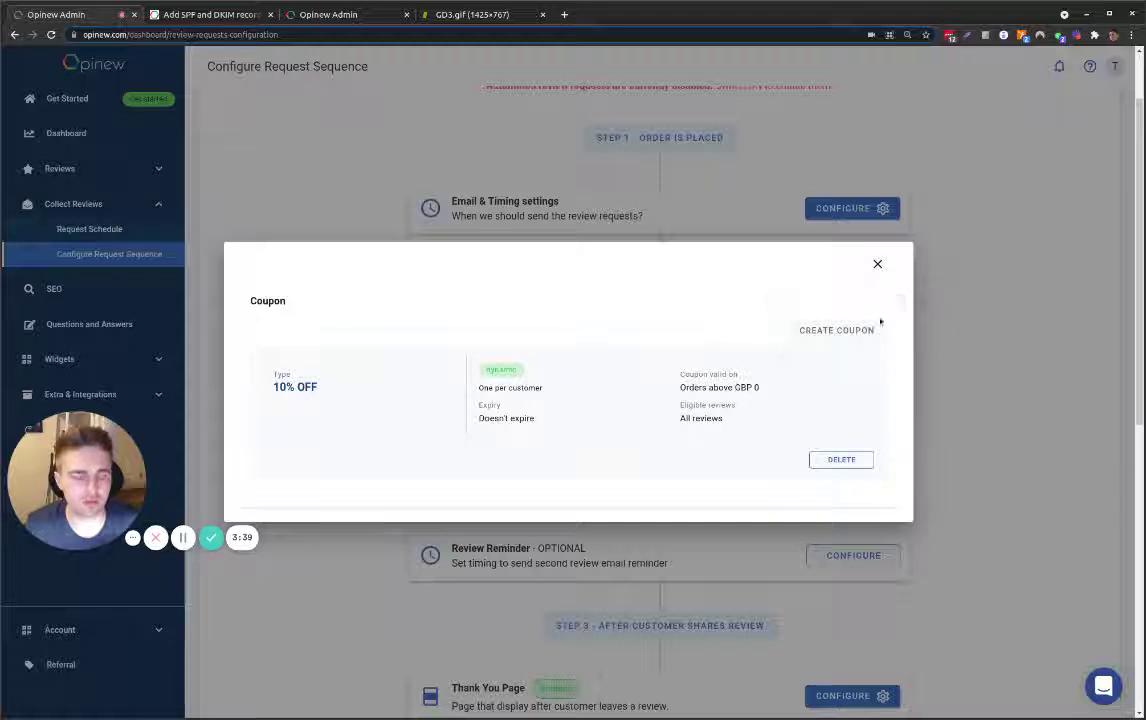
left_click(877, 265)
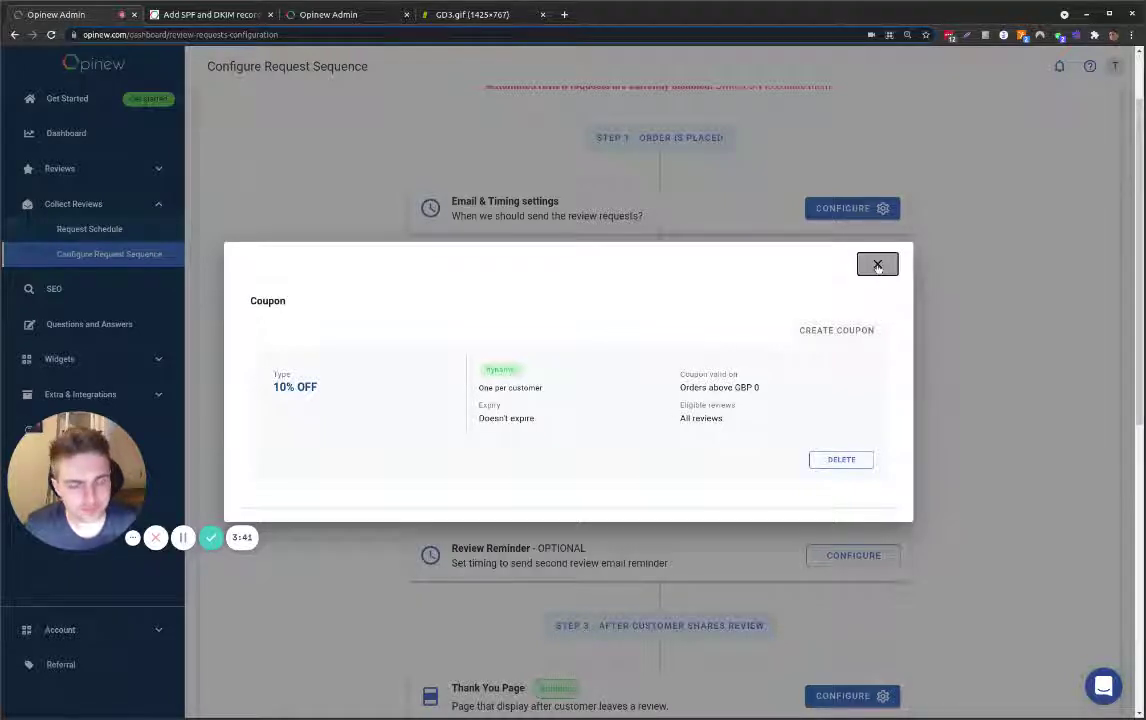
- Open the Email Request template for configuration and expand its email body section to check the logo field and merge tags
scroll(714, 310, "down", 1)
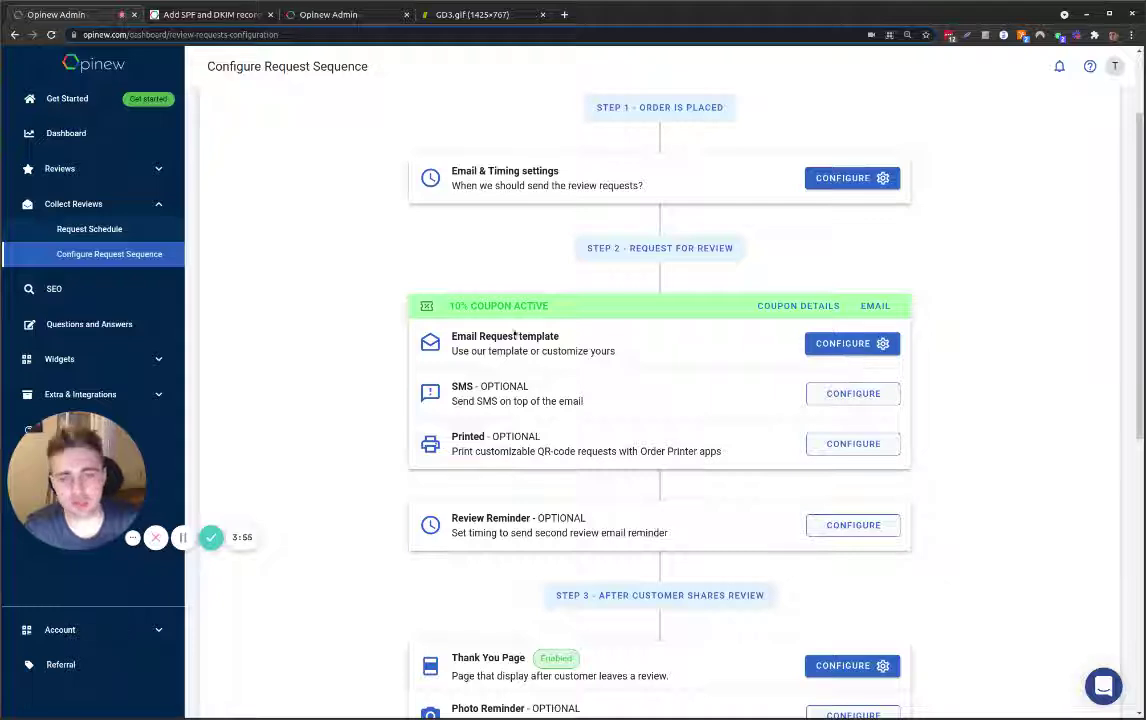
left_click(856, 350)
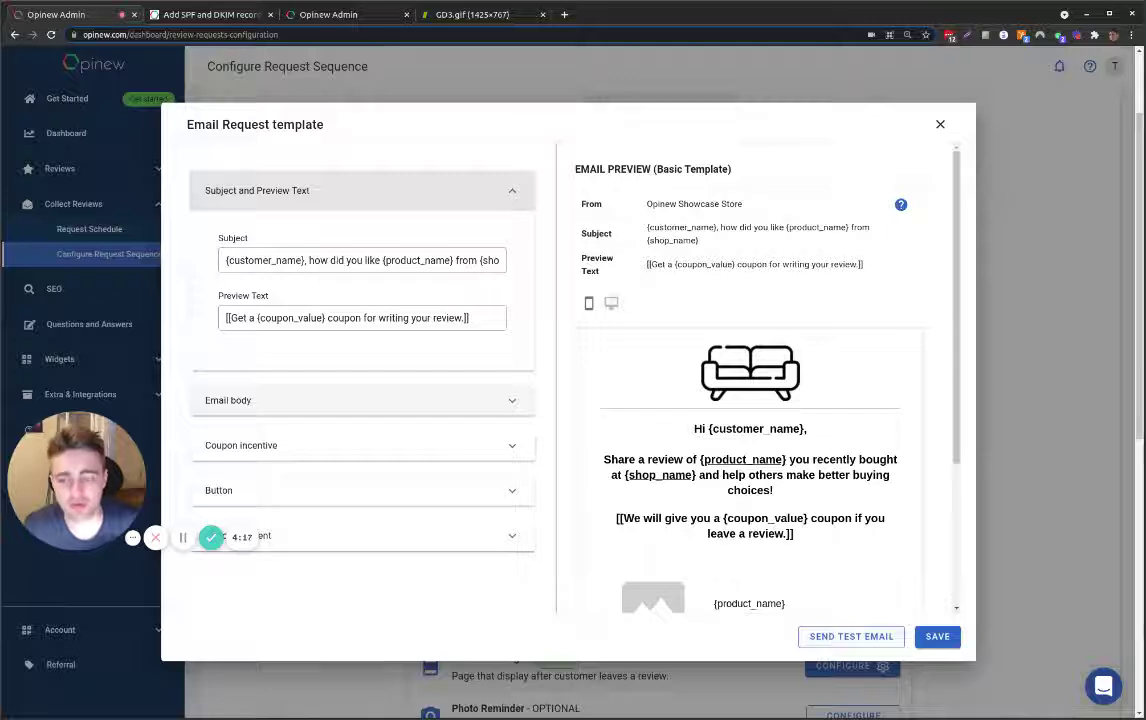
left_click(510, 401)
scroll(310, 447, "down", 1)
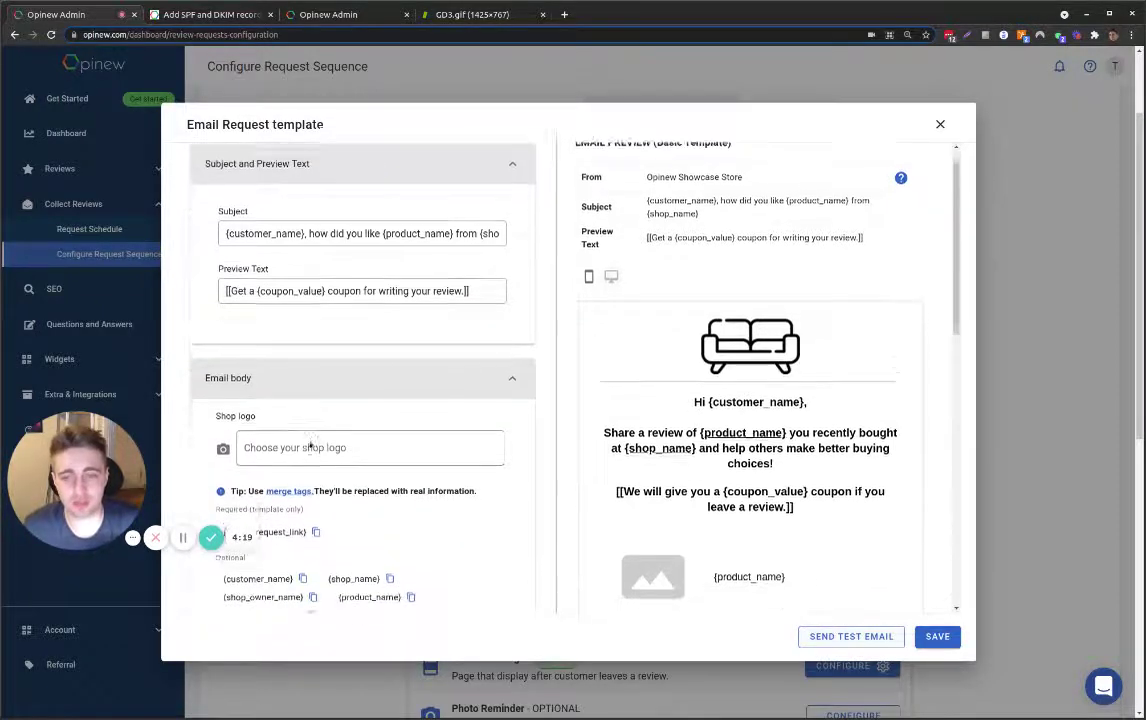
scroll(310, 447, "down", 3)
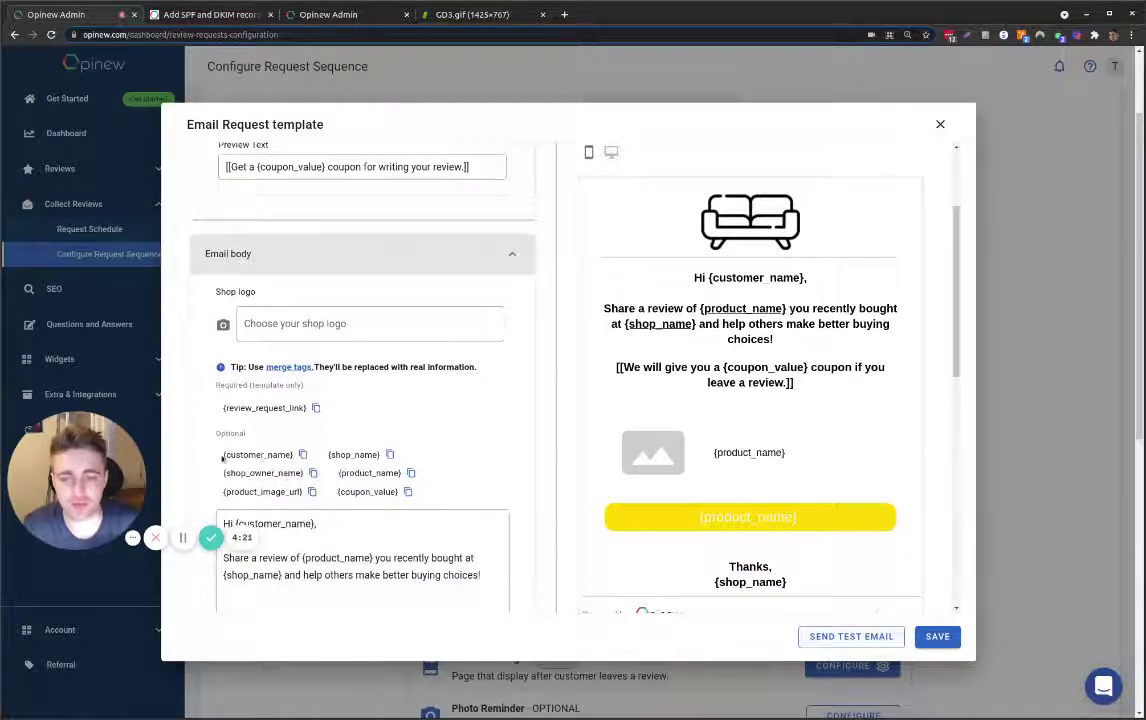
scroll(222, 457, "up", 3)
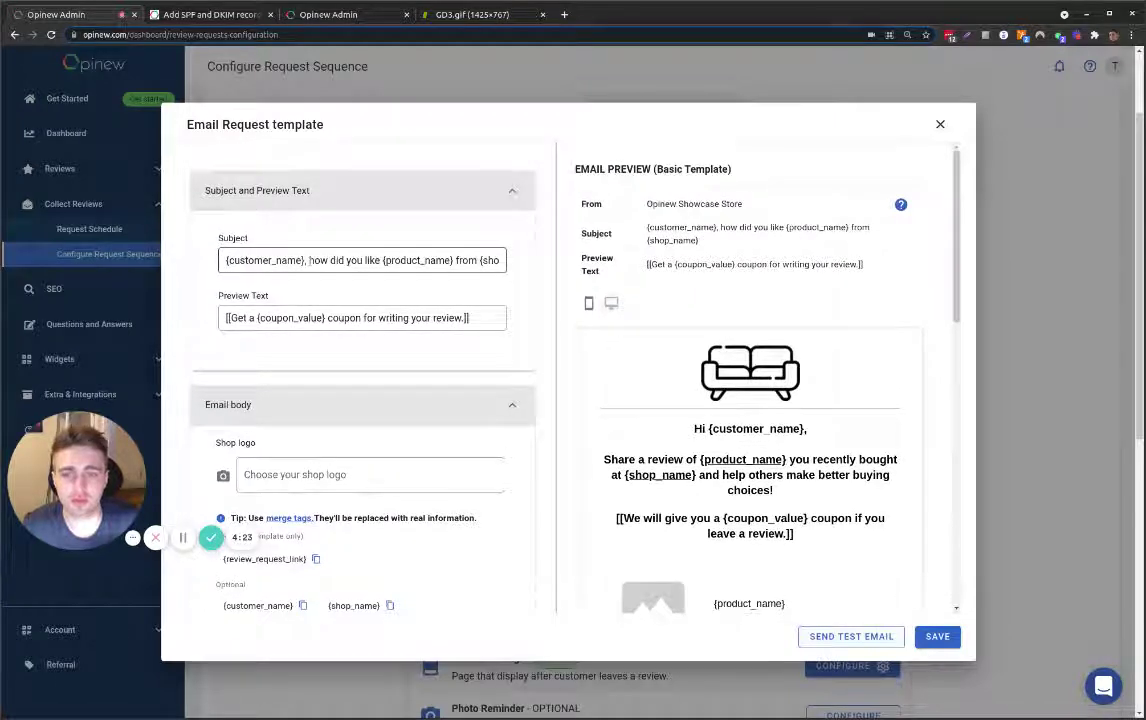
- Examine the merge tags in the email subject and the greeting and review request text in the email preview
left_click_drag(303, 260, 222, 260)
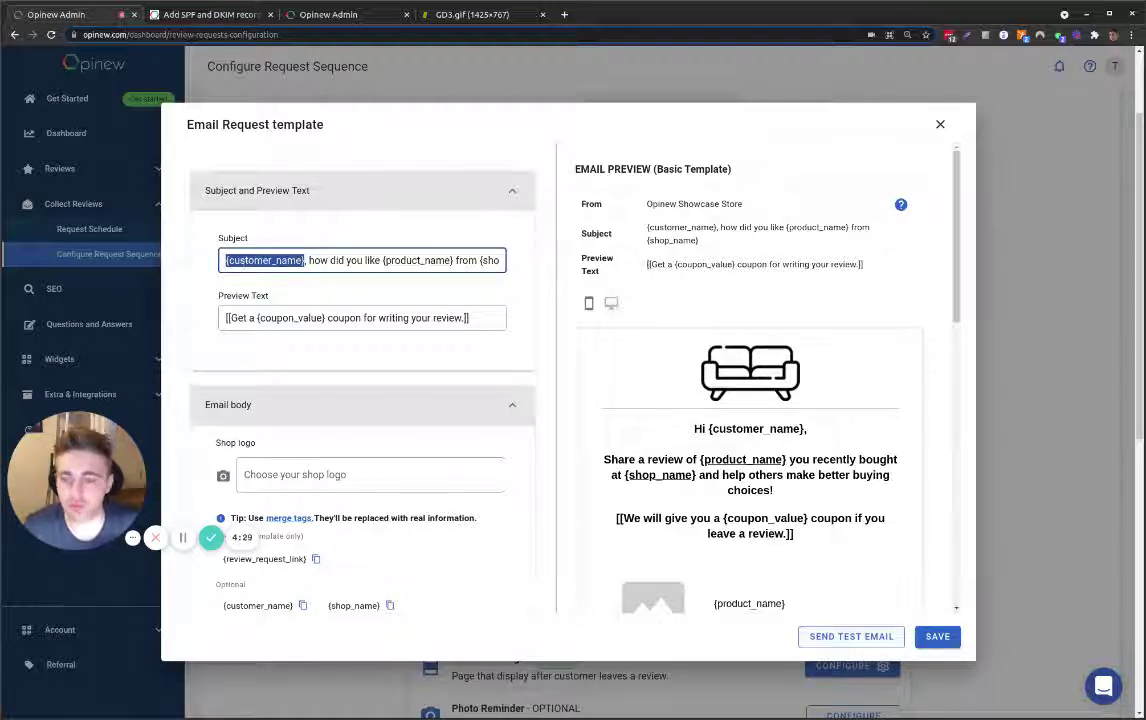
left_click_drag(309, 260, 226, 260)
key("shift+End")
left_click(385, 260)
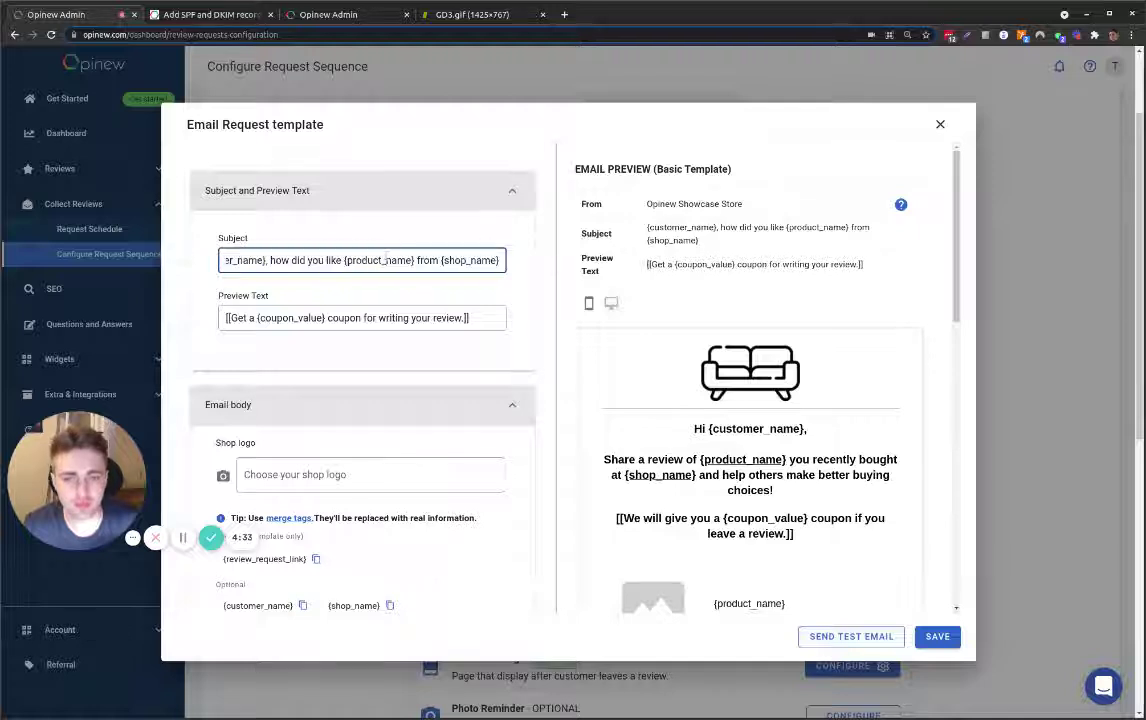
left_click_drag(347, 260, 222, 260)
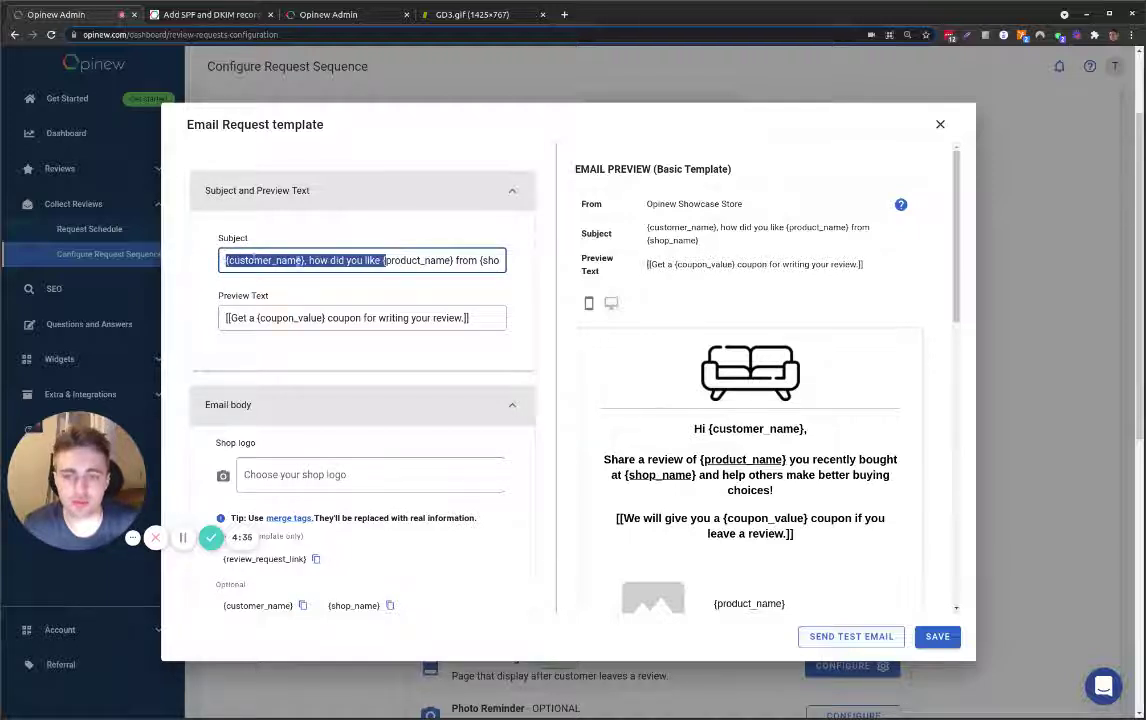
left_click(293, 260)
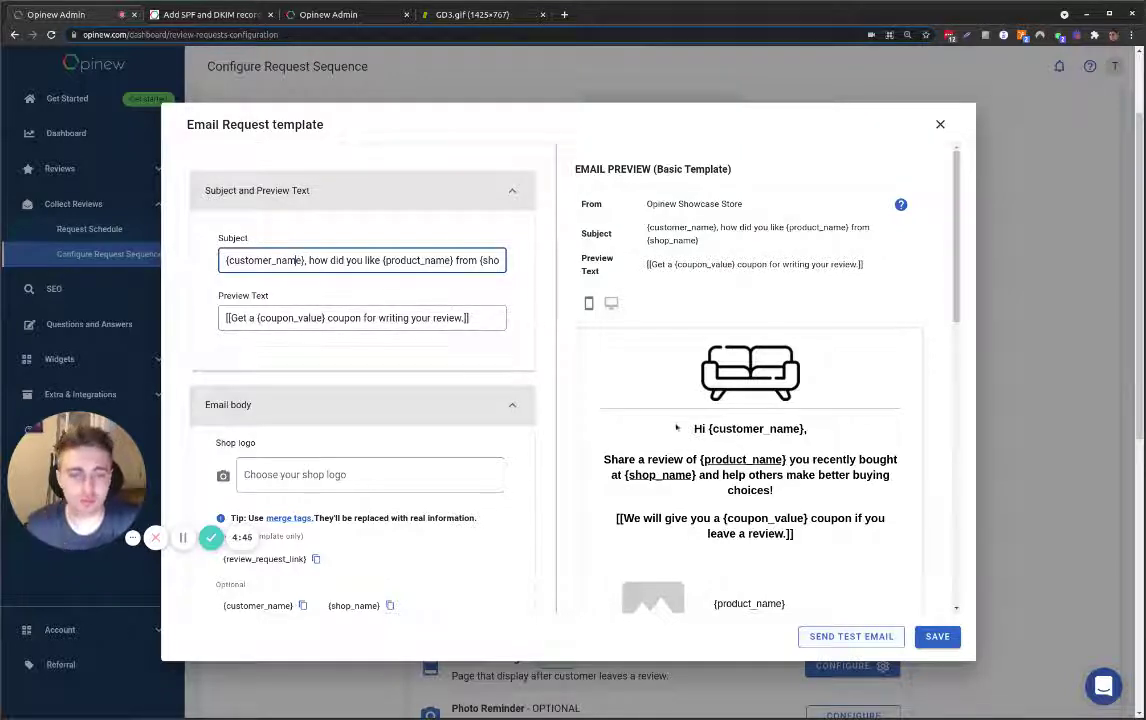
left_click_drag(615, 382, 888, 490)
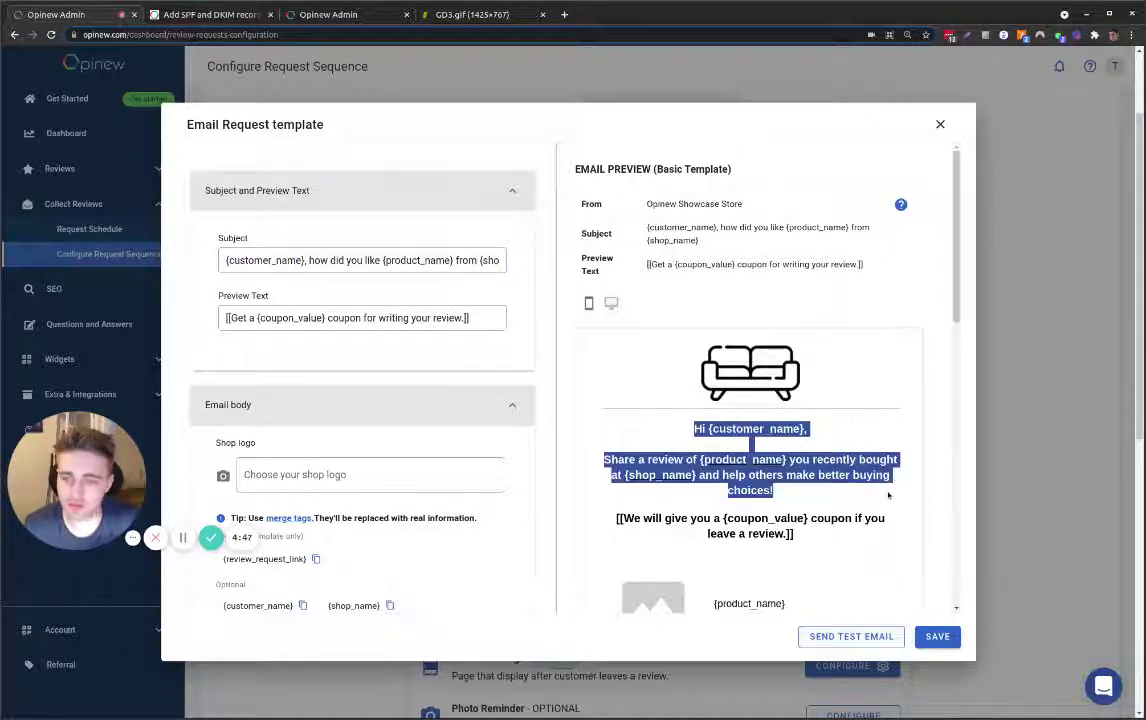
left_click(737, 443)
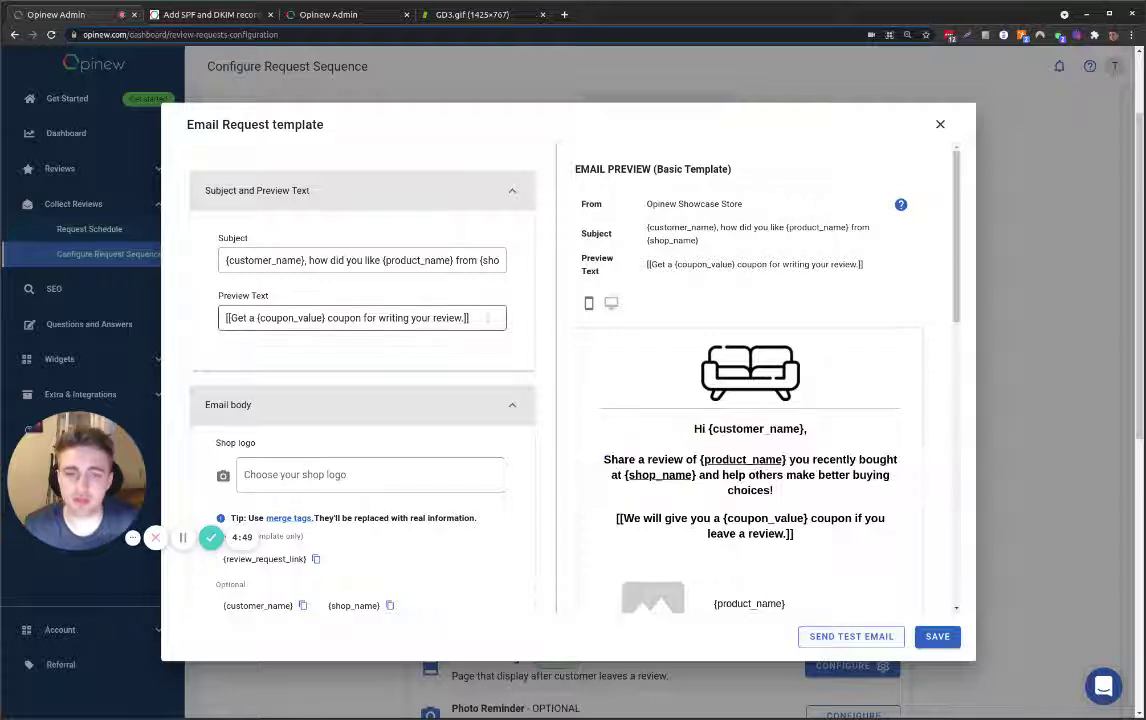
- Examine the coupon message in the review request email's preview text
triple_click(505, 320)
left_click(483, 320)
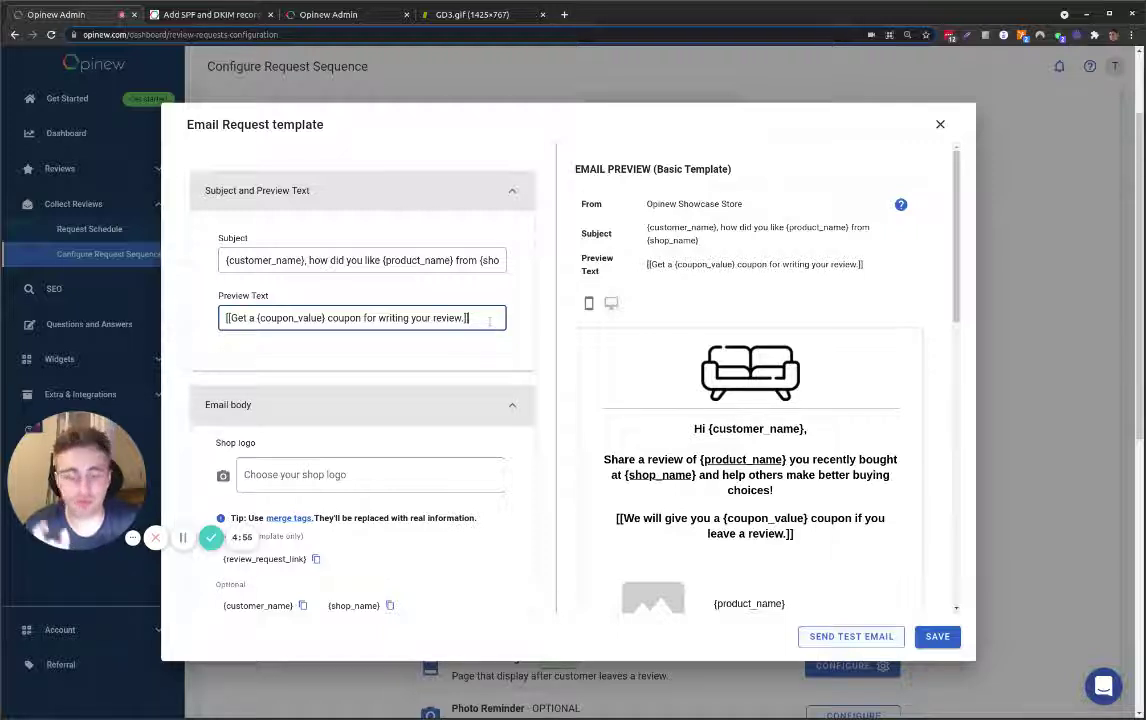
left_click_drag(491, 318, 224, 318)
left_click(328, 318)
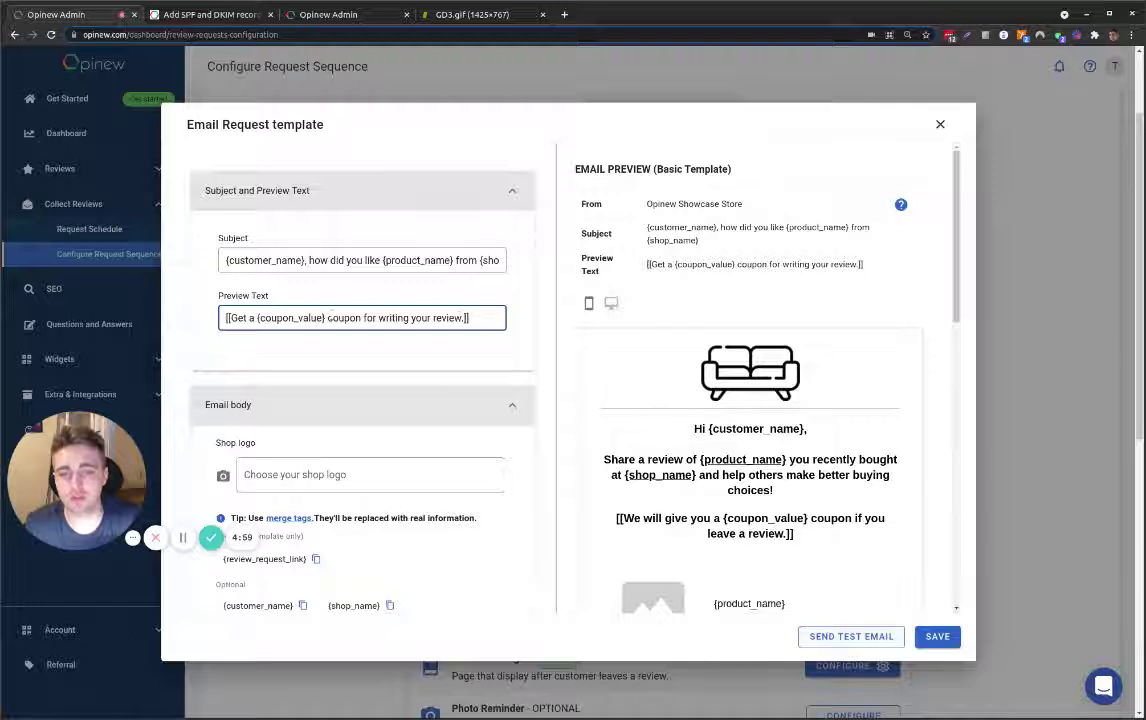
- Examine the {coupon_value} merge tag in the Preview Text field of the Email Request template
left_click_drag(328, 318, 257, 318)
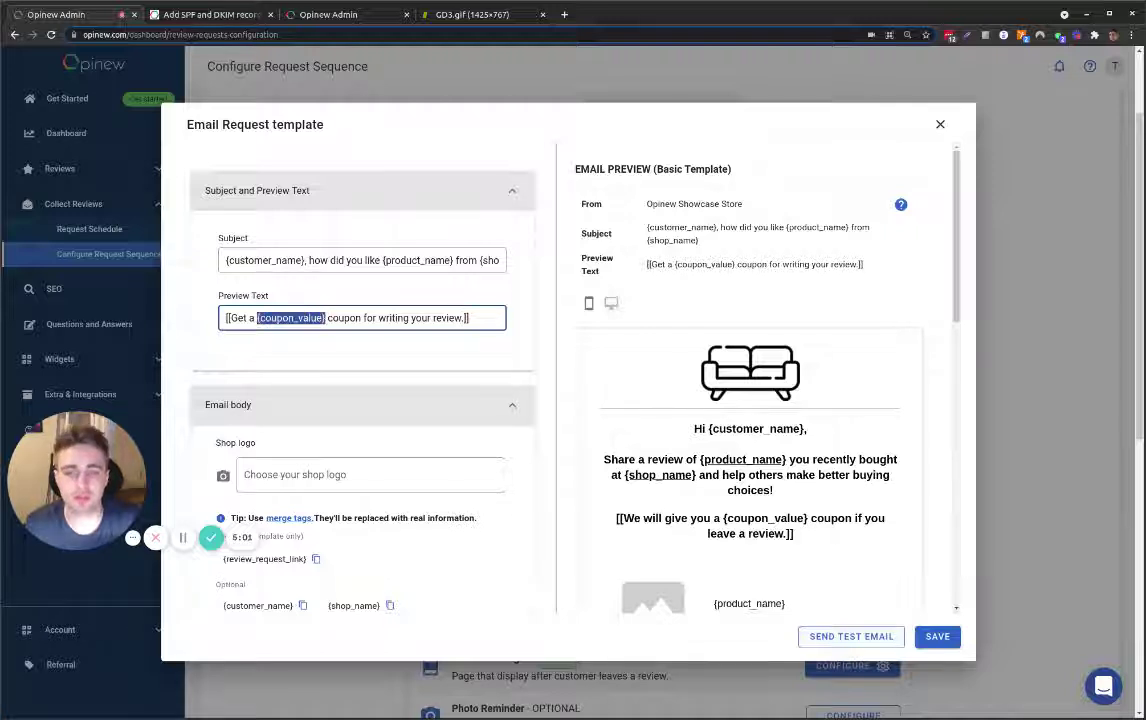
left_click(493, 318)
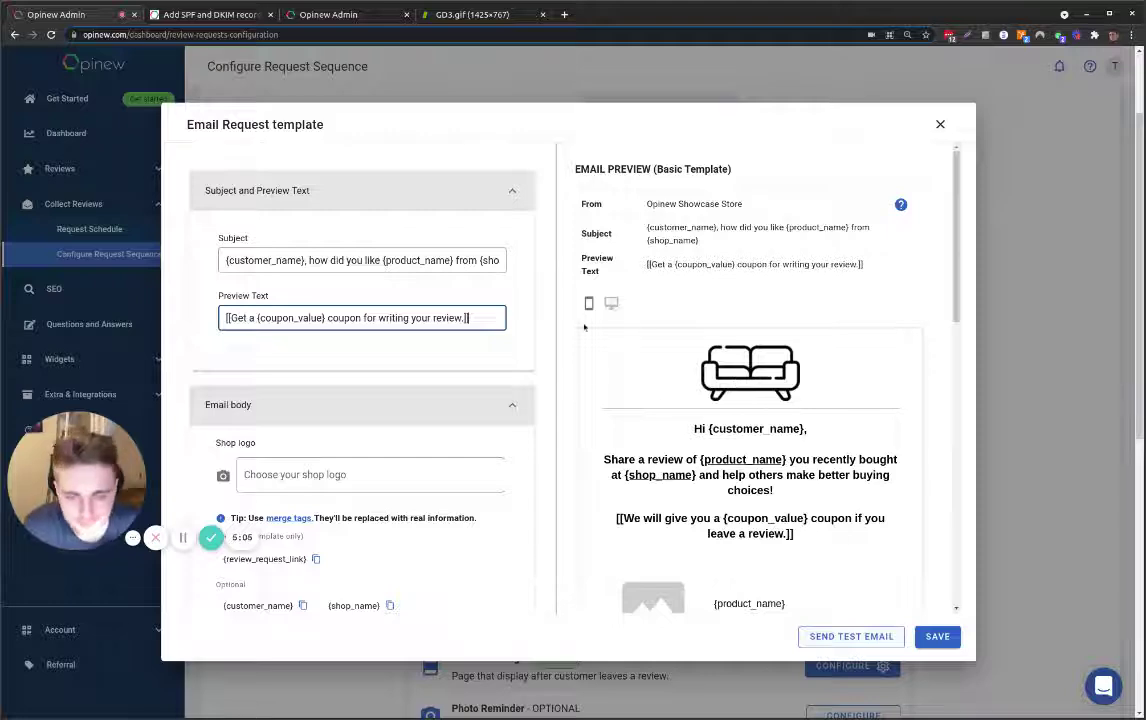
scroll(585, 327, "down", 2)
scroll(518, 232, "down", 2)
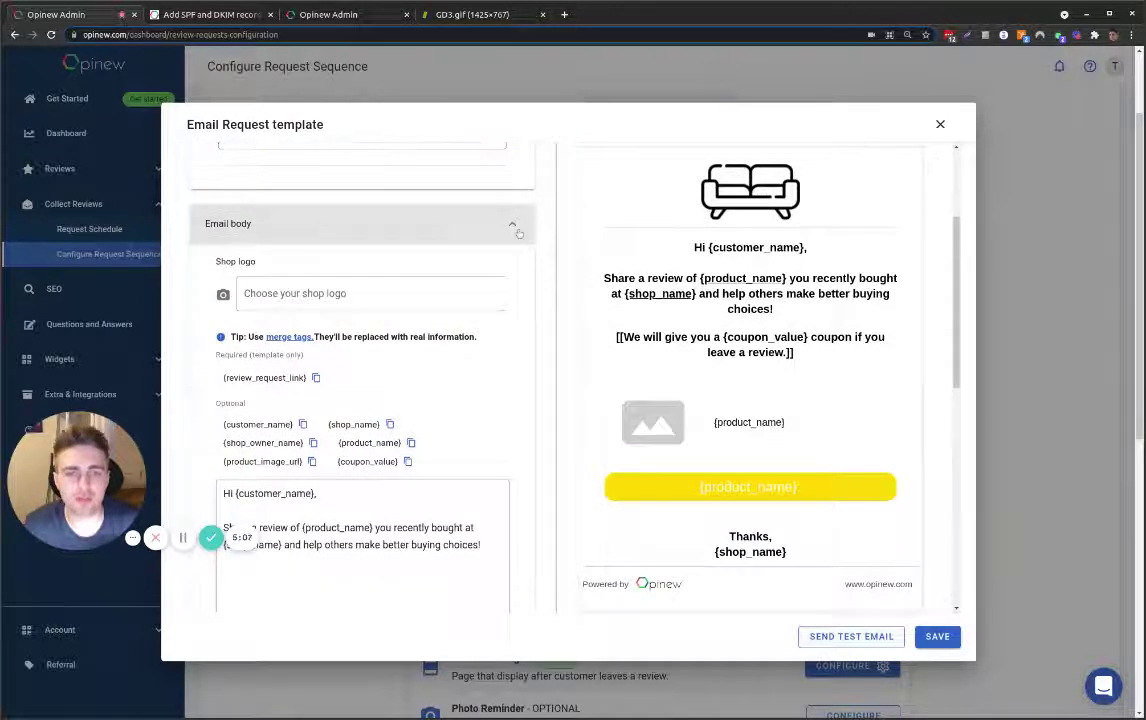
- Collapse the Subject and Preview Text section and examine the editable message in the Email body section
left_click(516, 229)
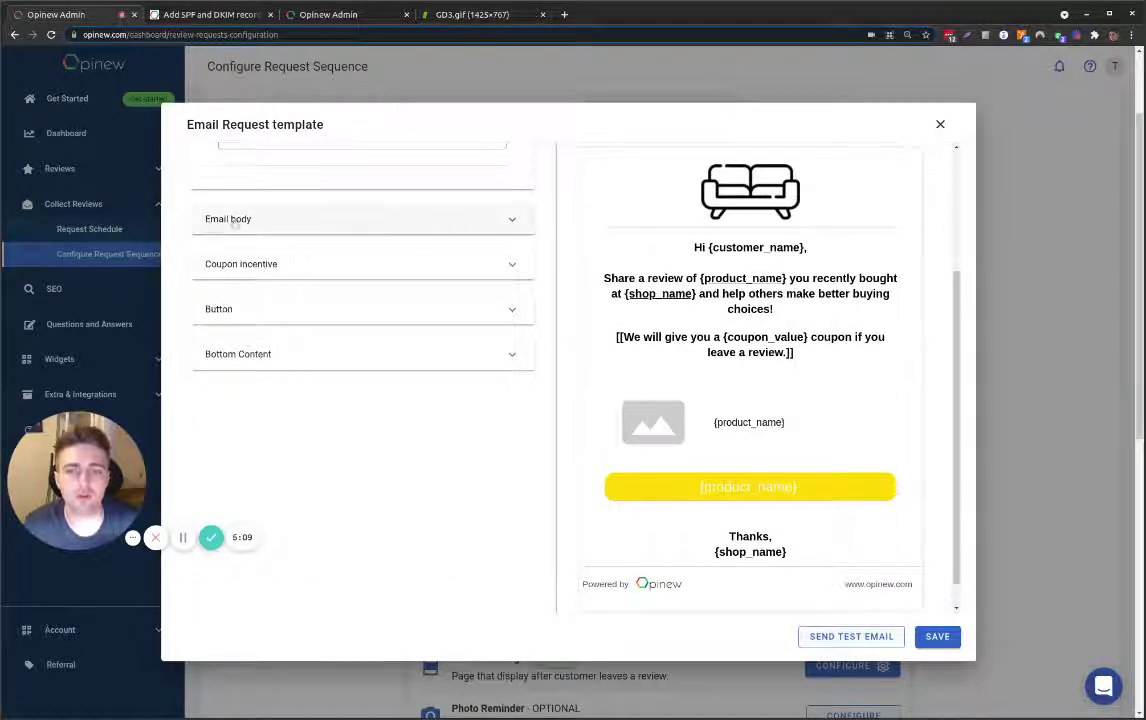
scroll(235, 224, "up", 2)
left_click(440, 158)
left_click(389, 196)
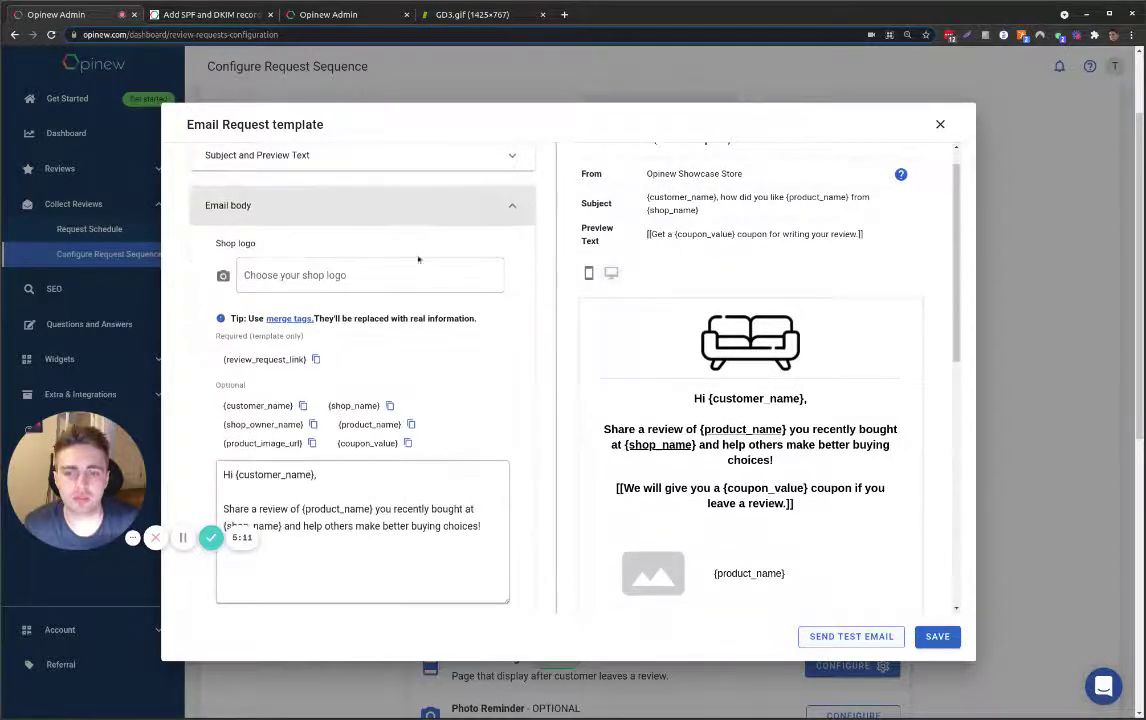
scroll(418, 259, "down", 2)
left_click_drag(482, 436, 202, 393)
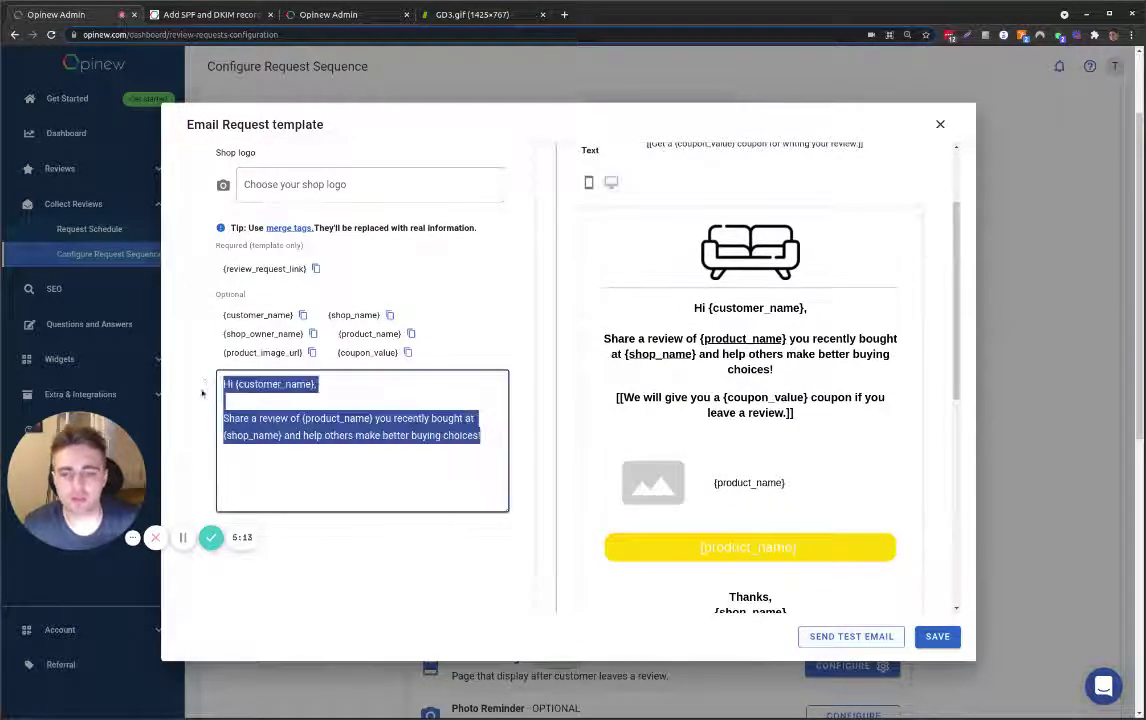
left_click(202, 393)
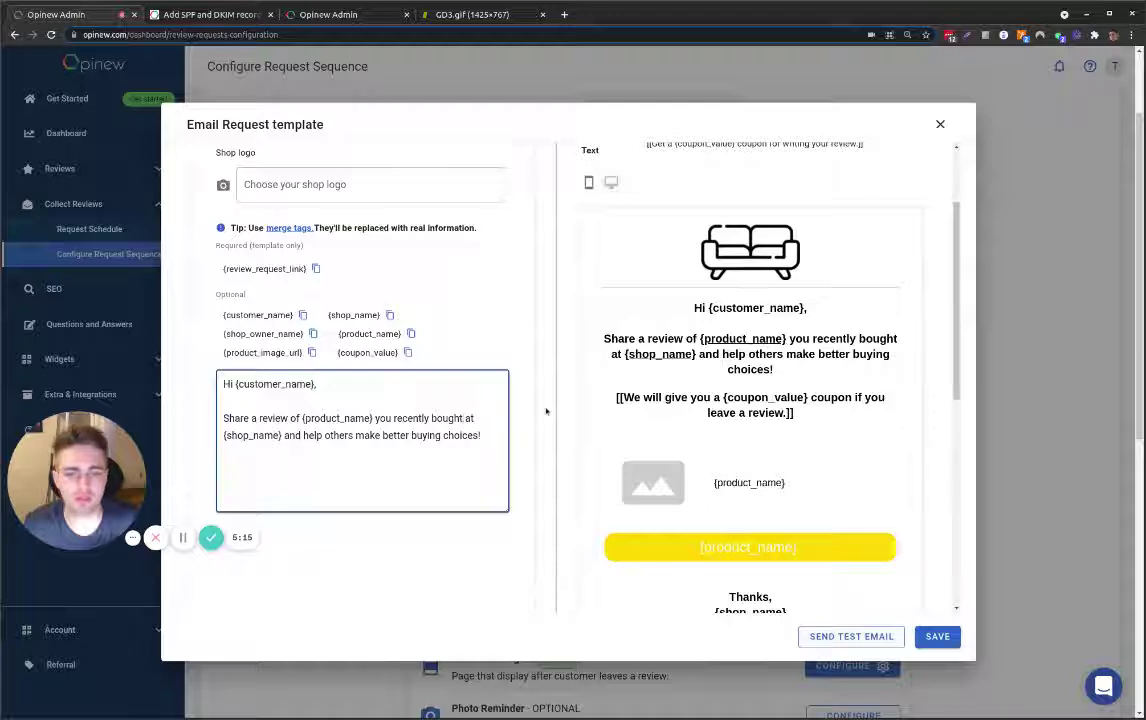
- Delete the word "bought" from the review request sentence in the email body message
key("BackSpace")
key("BackSpace")
key("BackSpace")
key("BackSpace")
key("BackSpace")
key("BackSpace")
key("BackSpace")
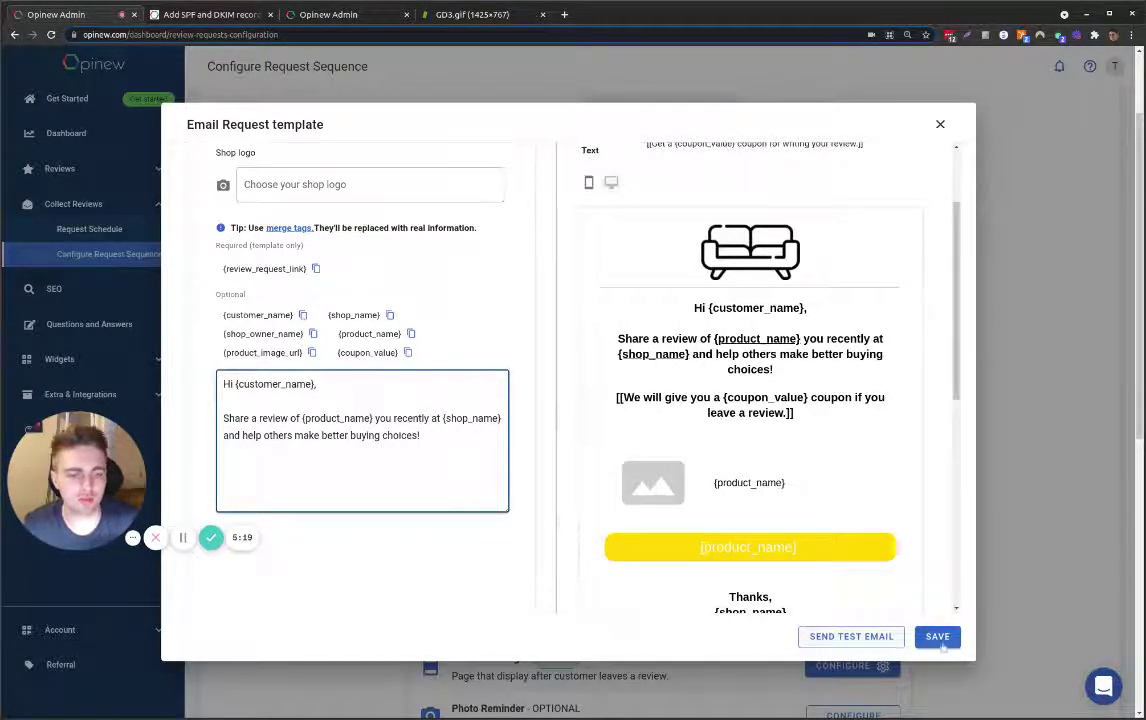
- Collapse the Email body section and expand the Coupon incentive section of the template
scroll(310, 300, "up", 2)
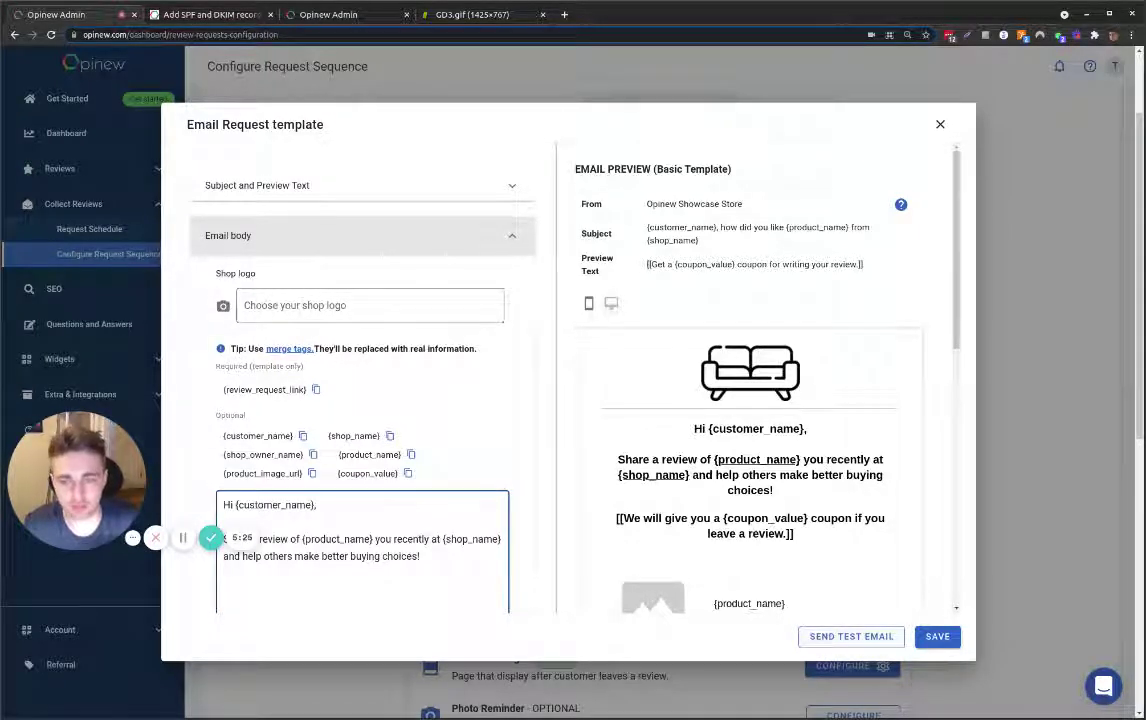
scroll(532, 338, "down", 3)
scroll(520, 206, "up", 2)
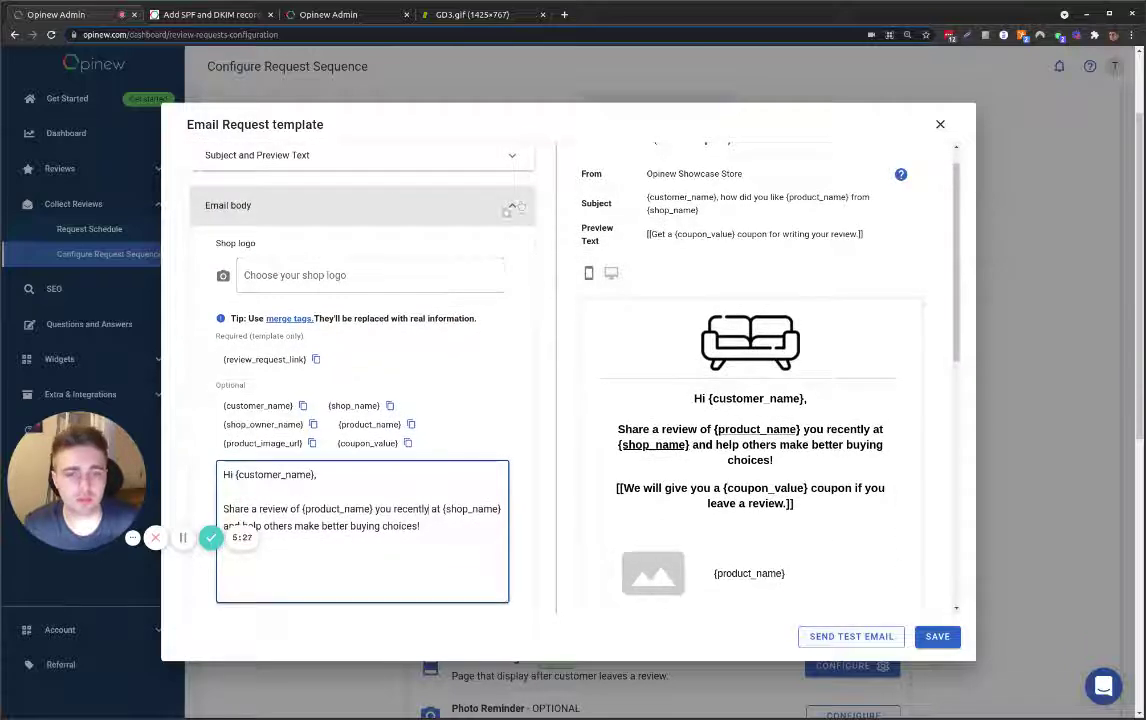
left_click(520, 206)
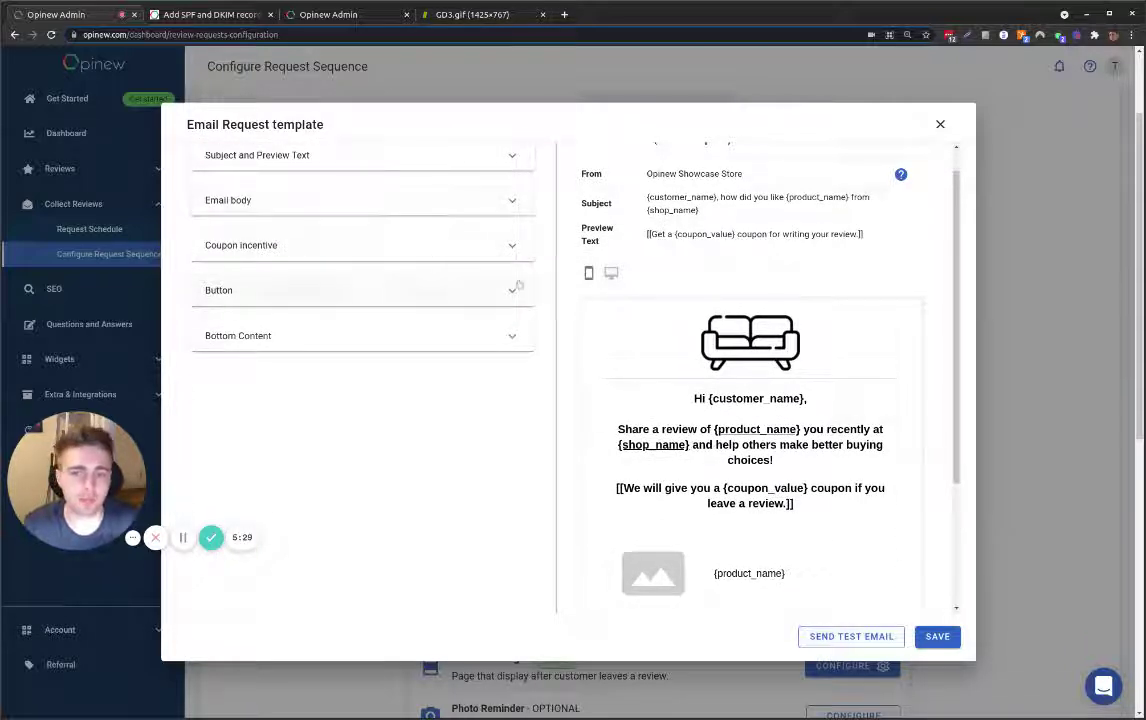
left_click(494, 246)
scroll(655, 499, "down", 1)
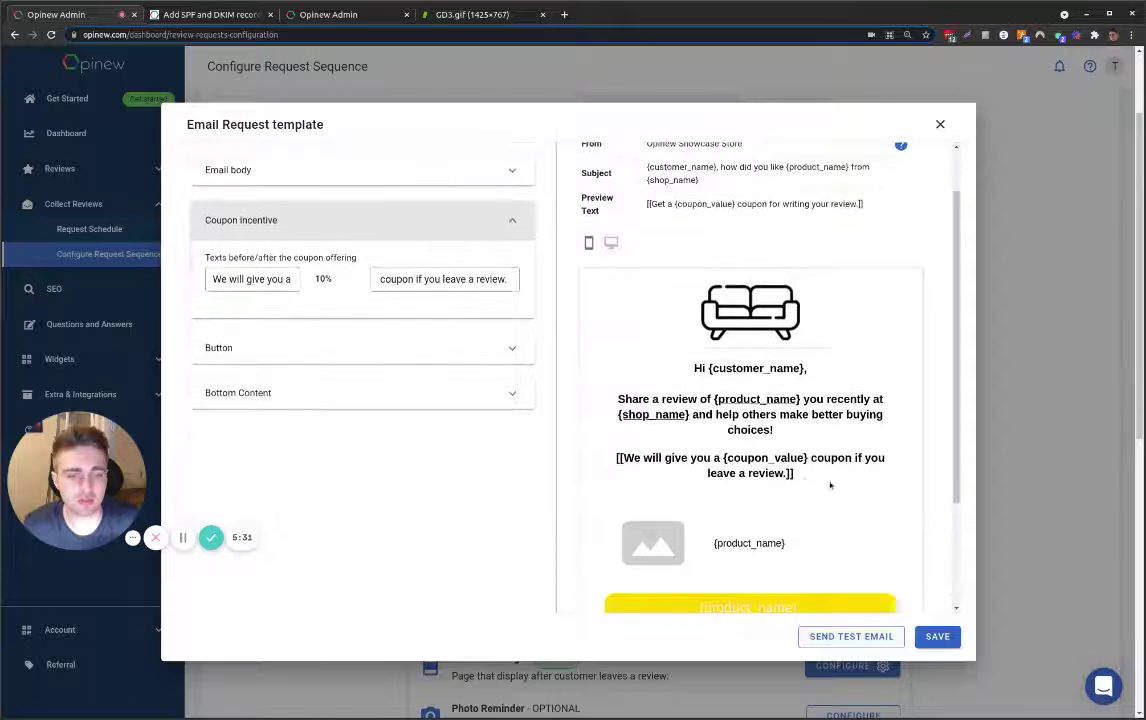
- Examine the bracketed coupon sentence in the email preview, including the text inside the double brackets
left_click_drag(795, 474, 619, 458)
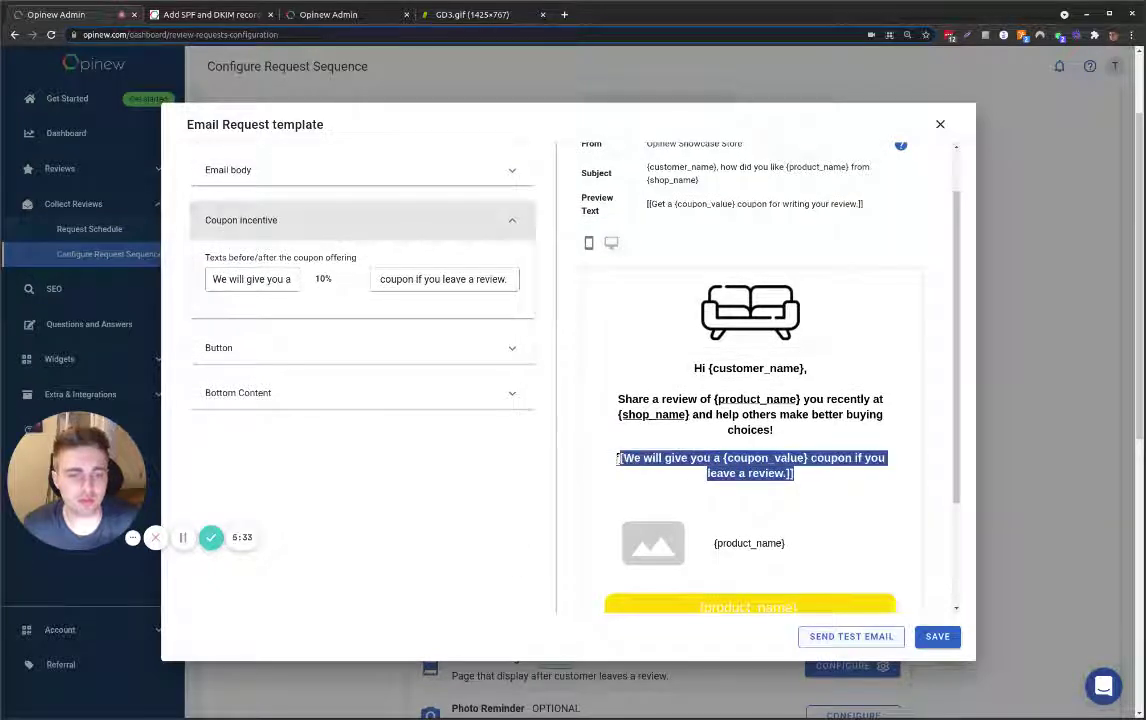
left_click(619, 458)
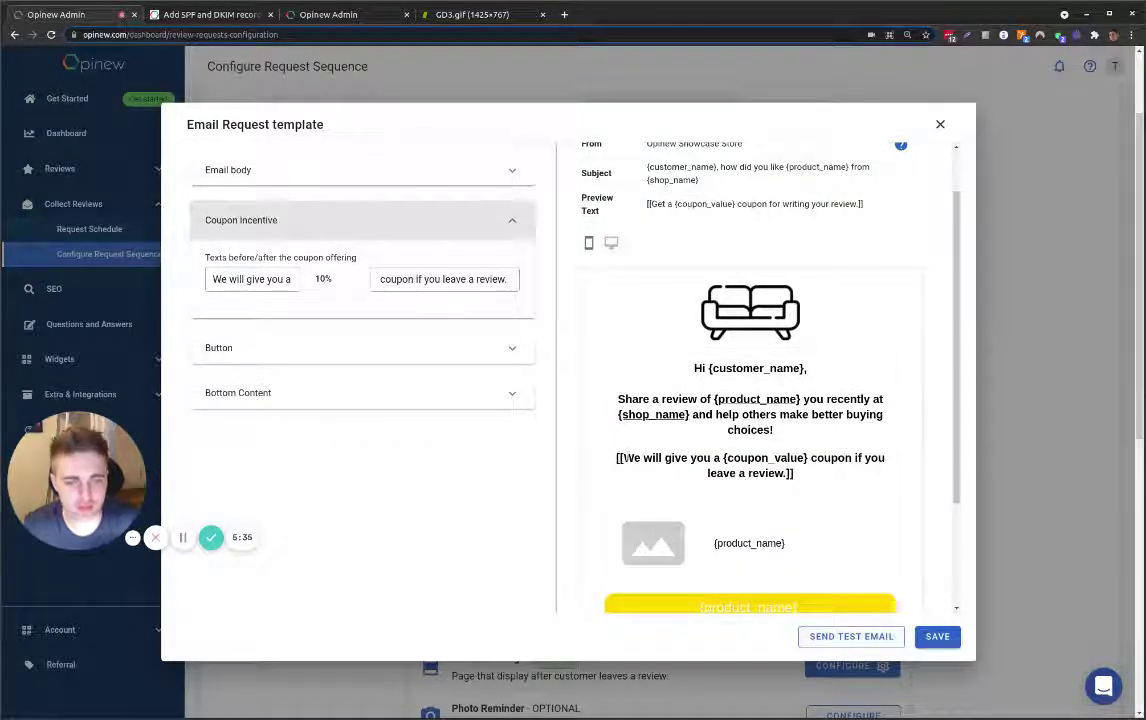
left_click_drag(622, 458, 785, 473)
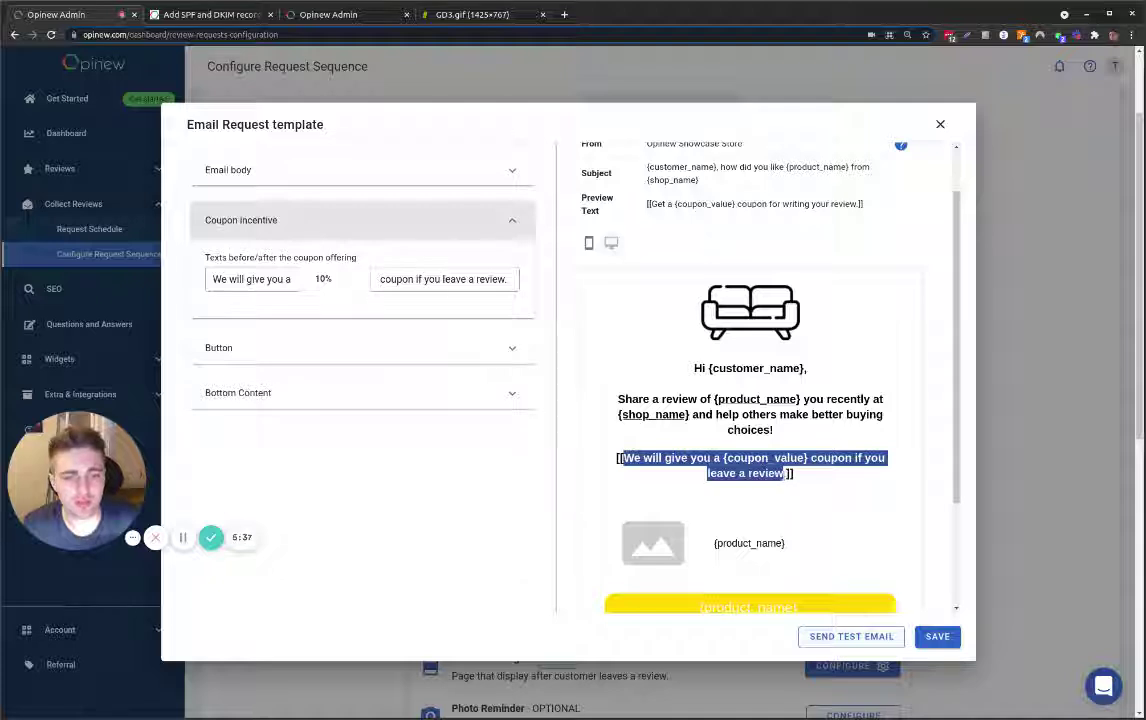
left_click(519, 424)
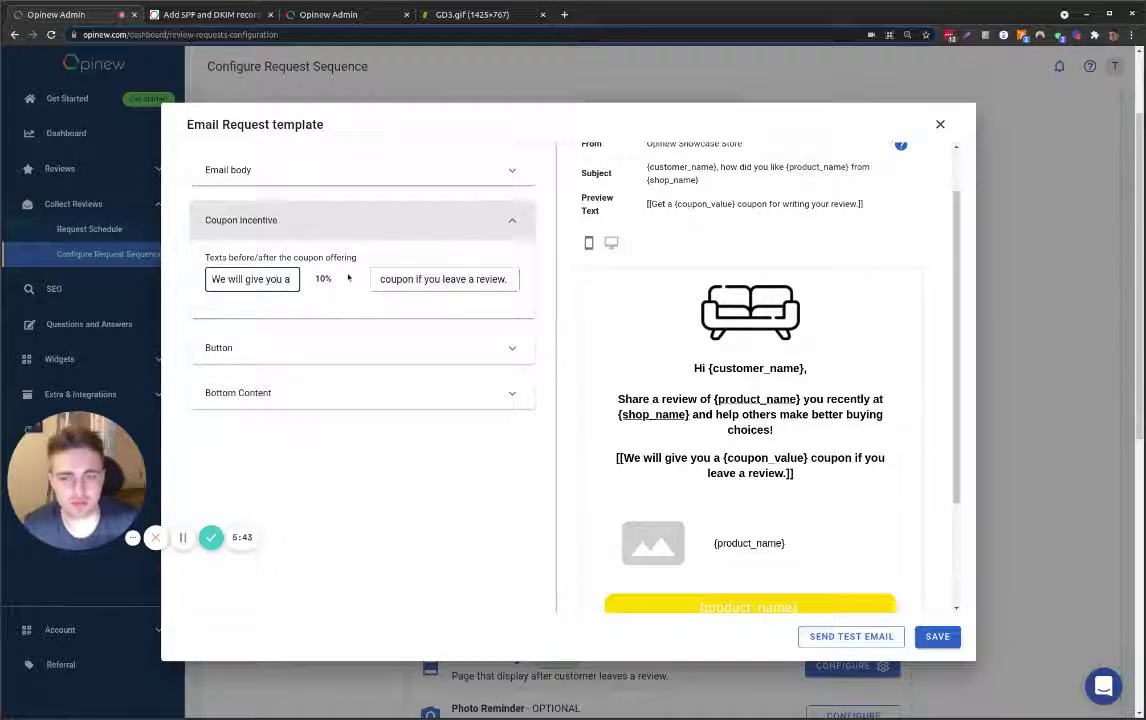
- Shorten the text before the coupon offering to "We will give"
key("BackSpace")
key("BackSpace")
key("BackSpace")
key("BackSpace")
key("BackSpace")
key("BackSpace")
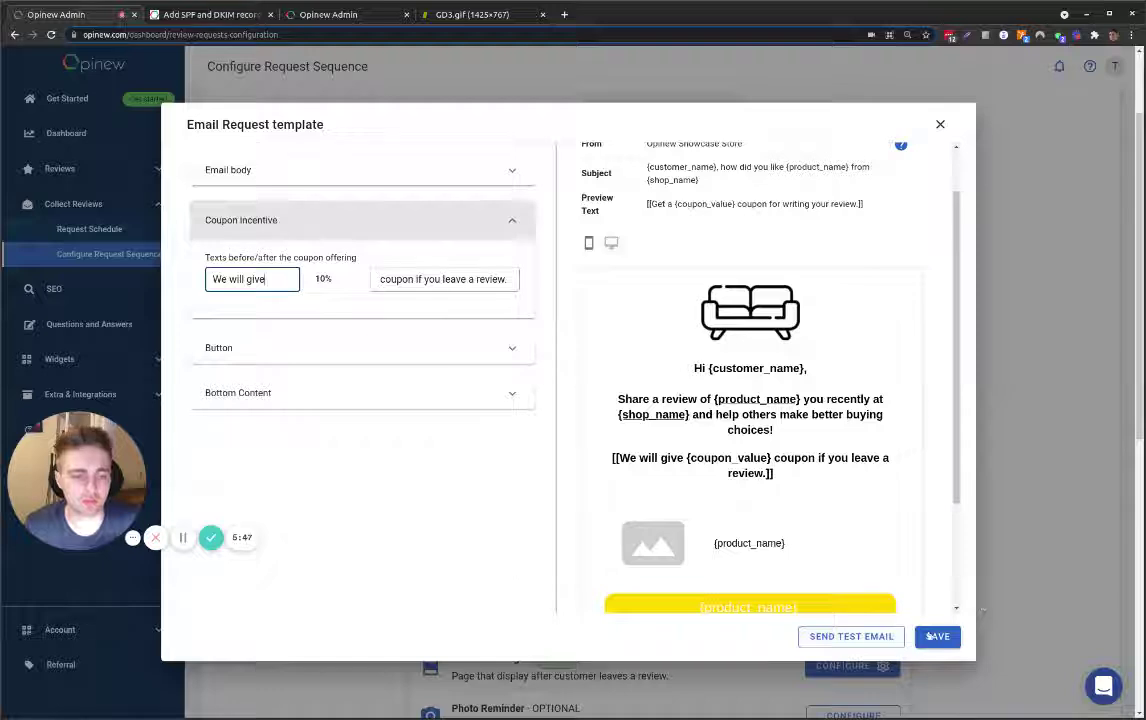
- Review the full email preview and close the Email Request template without saving
scroll(818, 400, "down", 2)
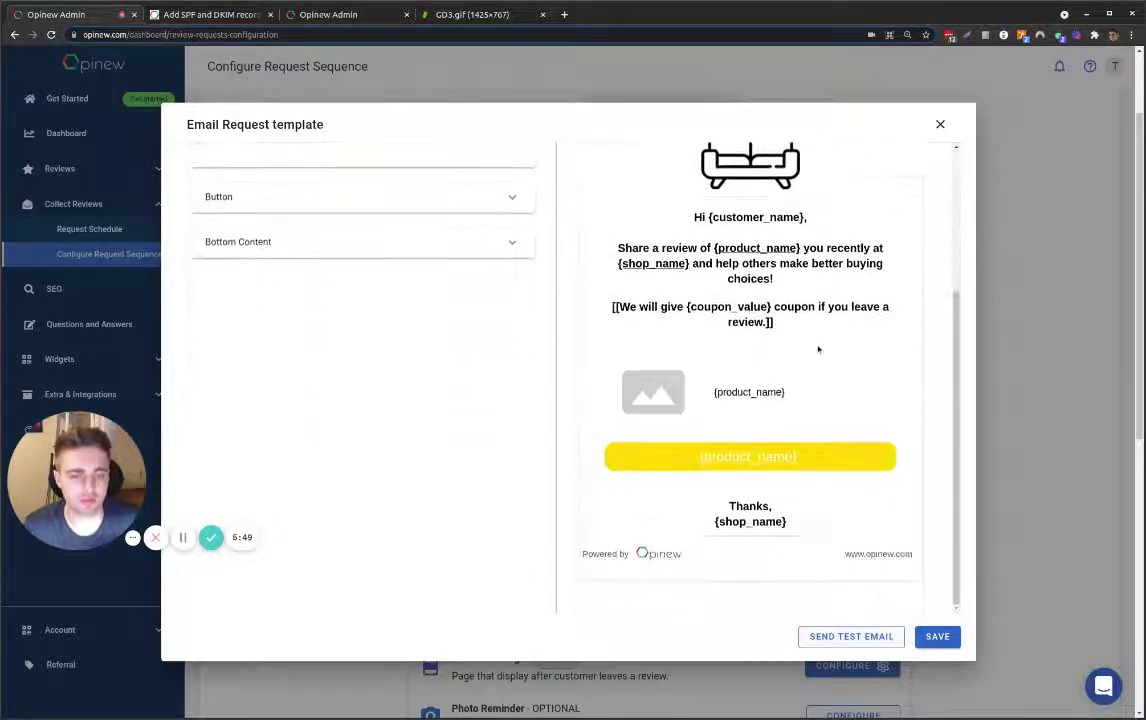
scroll(819, 346, "up", 2)
scroll(819, 346, "down", 1)
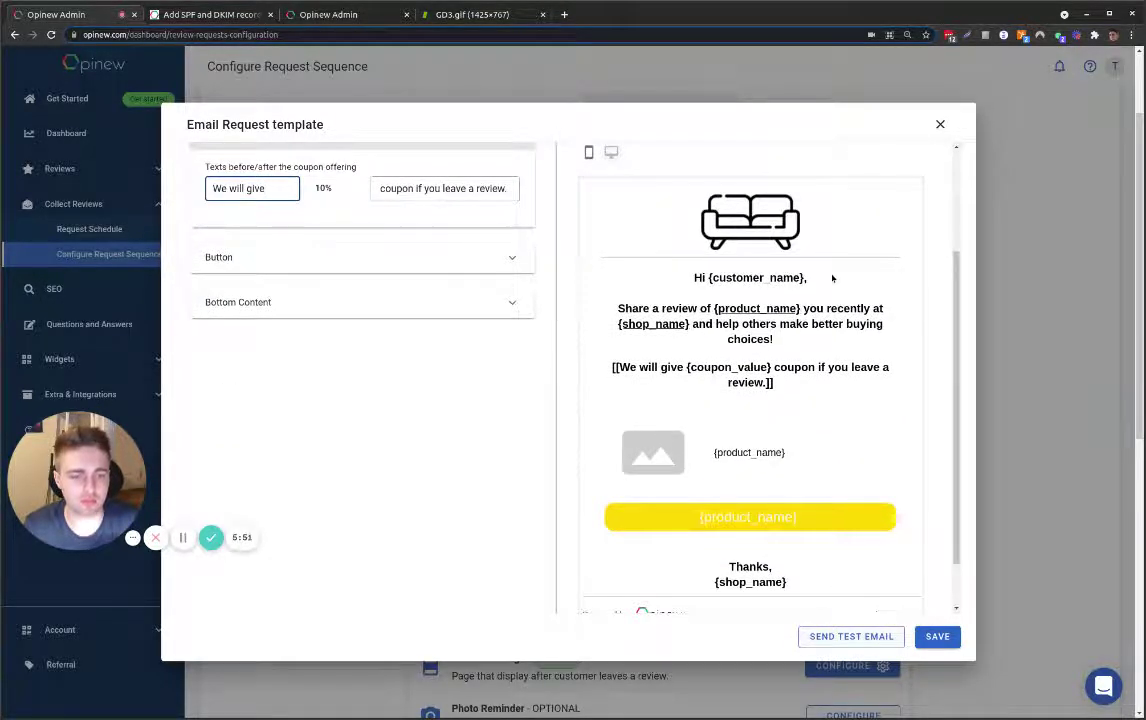
scroll(832, 278, "up", 1)
scroll(832, 278, "down", 1)
scroll(832, 278, "up", 1)
left_click(940, 124)
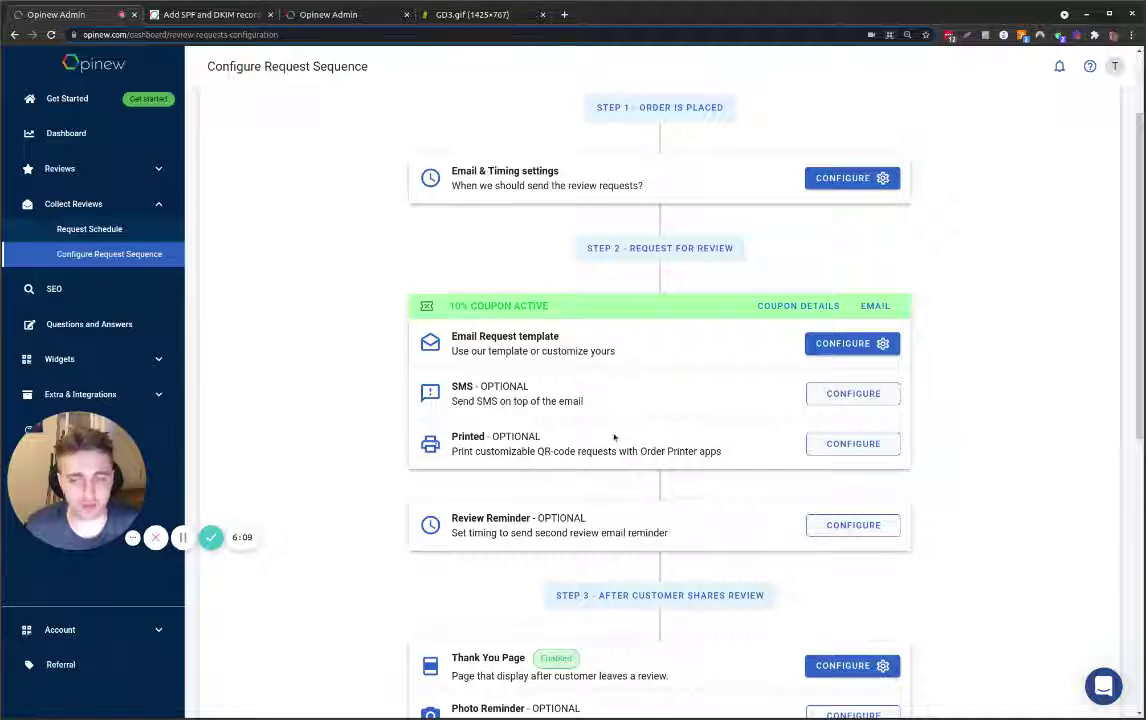
- Open the optional SMS settings, examine the SMS text, merge tags and monthly spend limit, and close them without saving
left_click(856, 394)
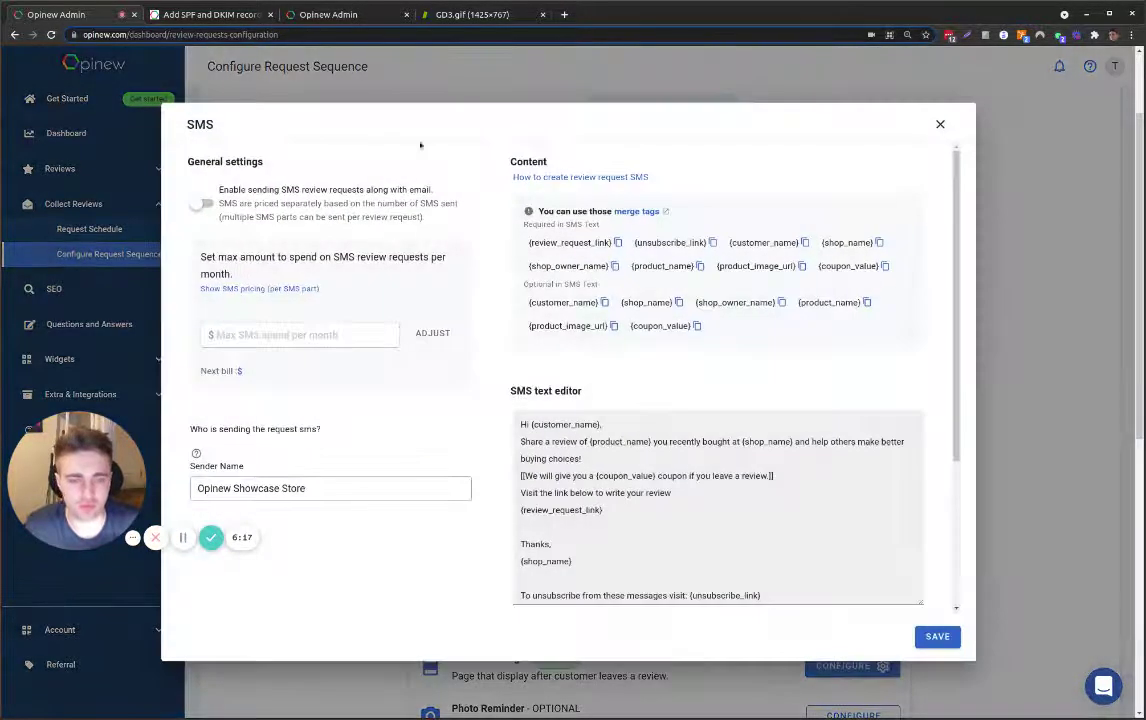
scroll(318, 257, "down", 1)
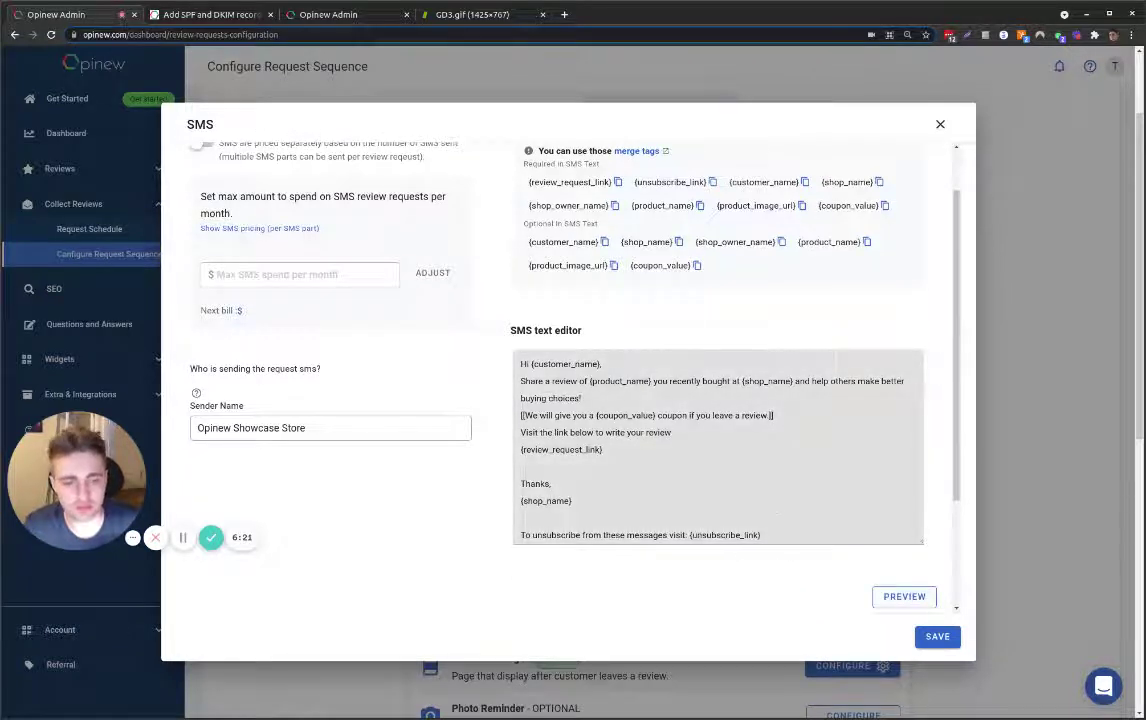
left_click_drag(770, 537, 501, 371)
left_click(629, 328)
scroll(604, 319, "up", 1)
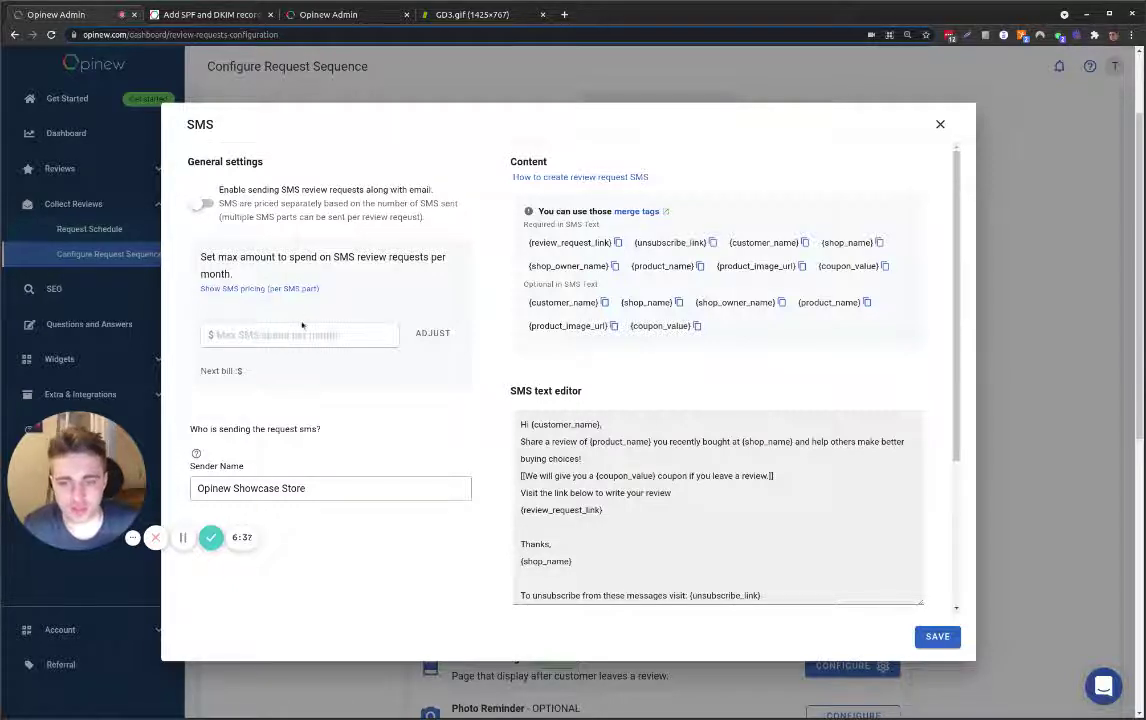
left_click(940, 124)
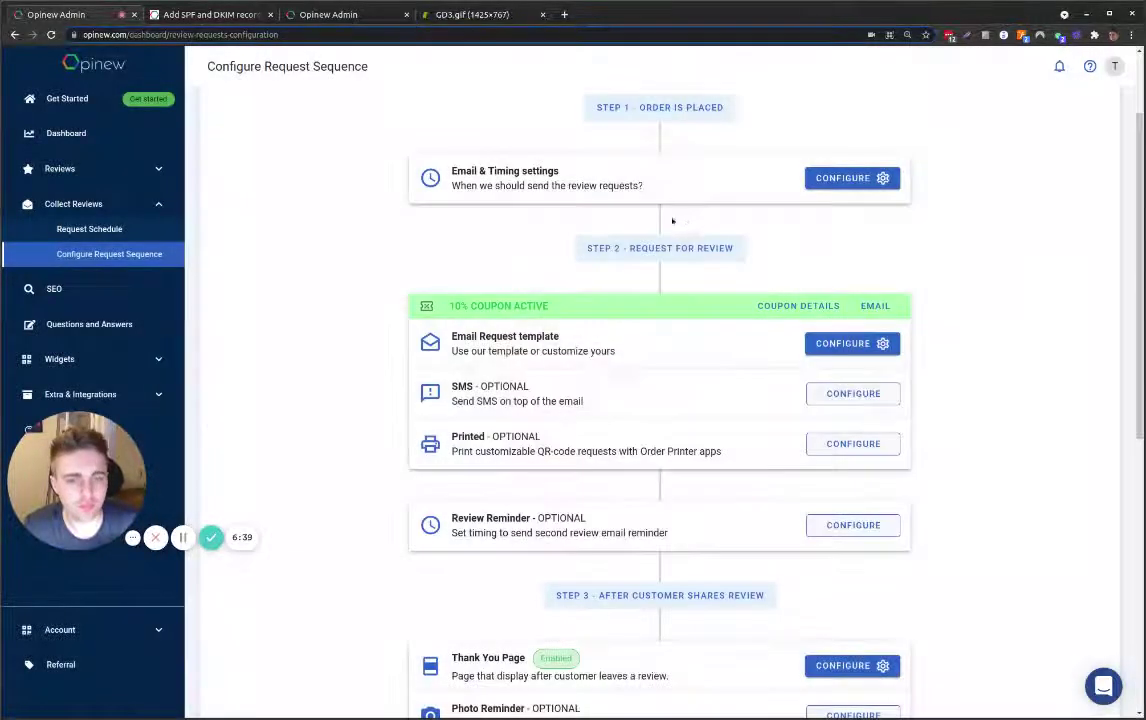
- Open the optional Review Reminder settings, examine the days to wait after the first request, and close them without saving
scroll(672, 220, "down", 2)
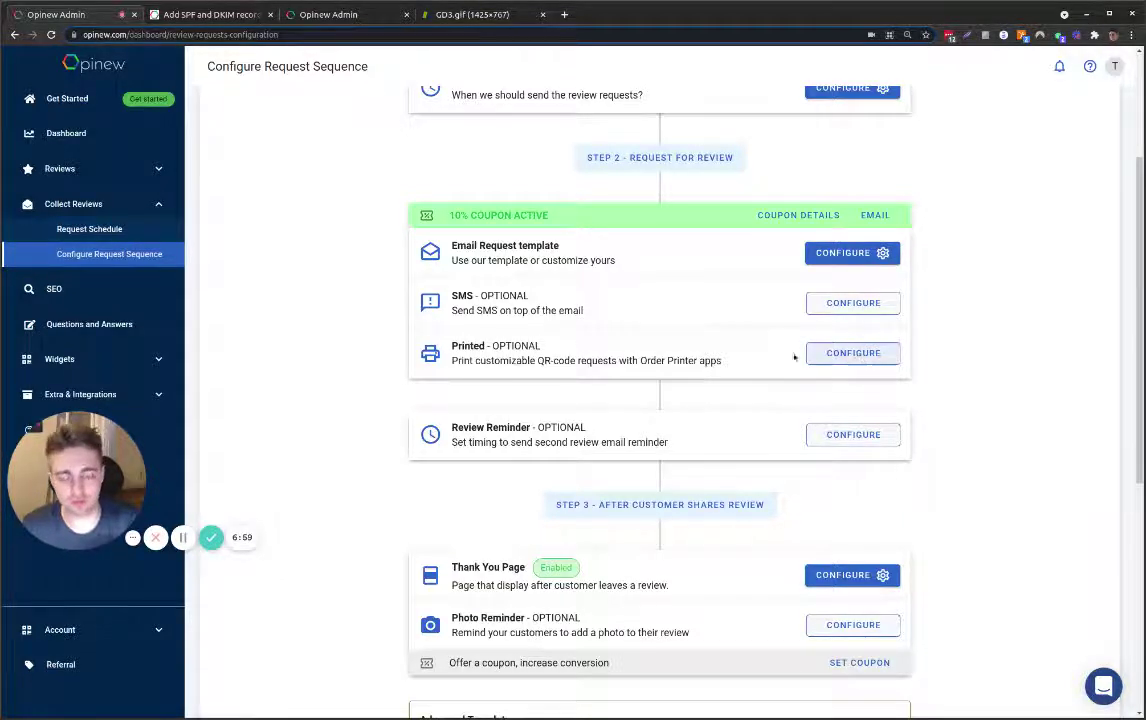
scroll(600, 330, "down", 1)
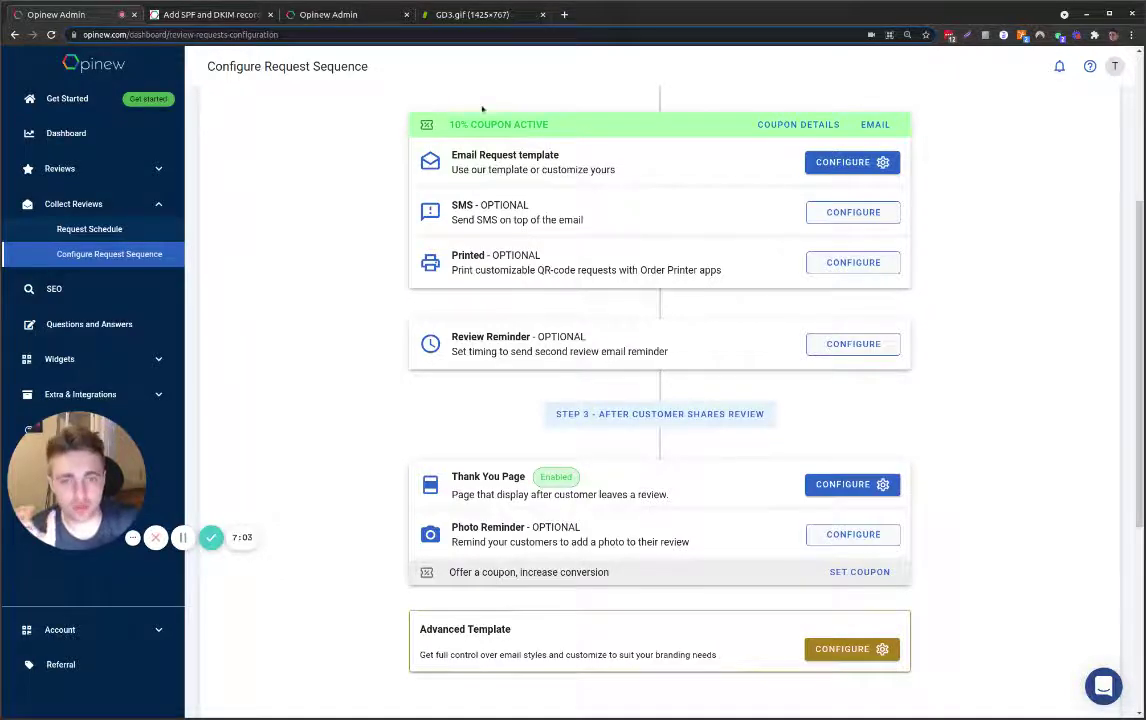
scroll(482, 109, "up", 3)
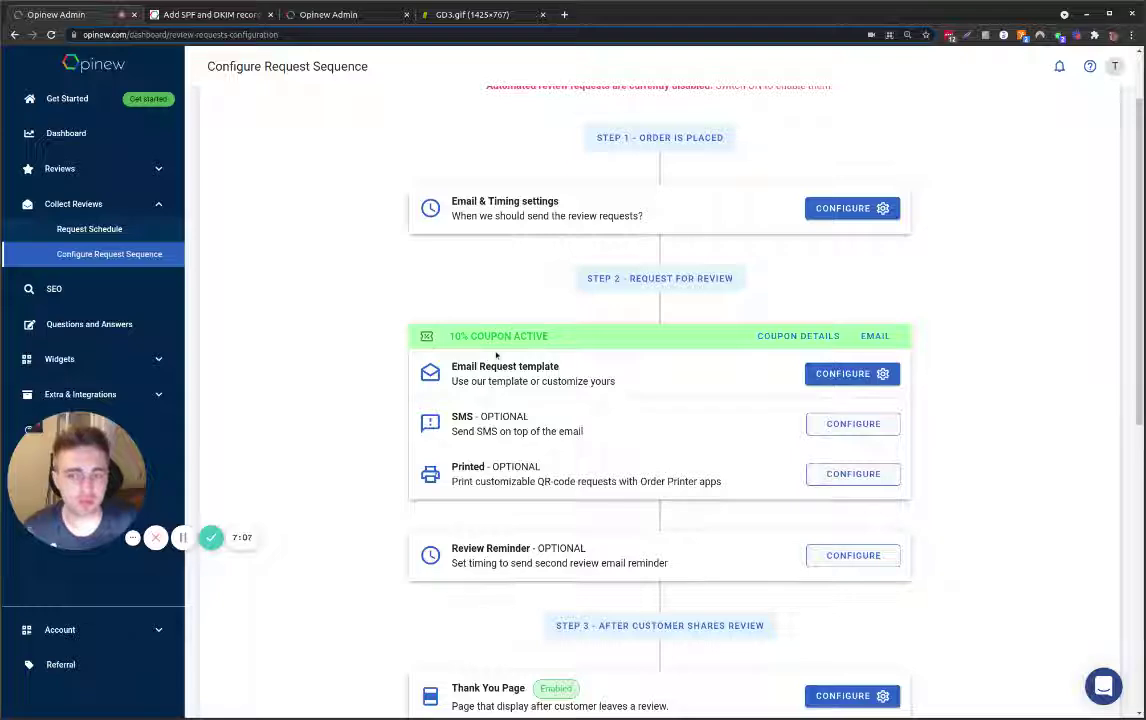
scroll(496, 354, "down", 1)
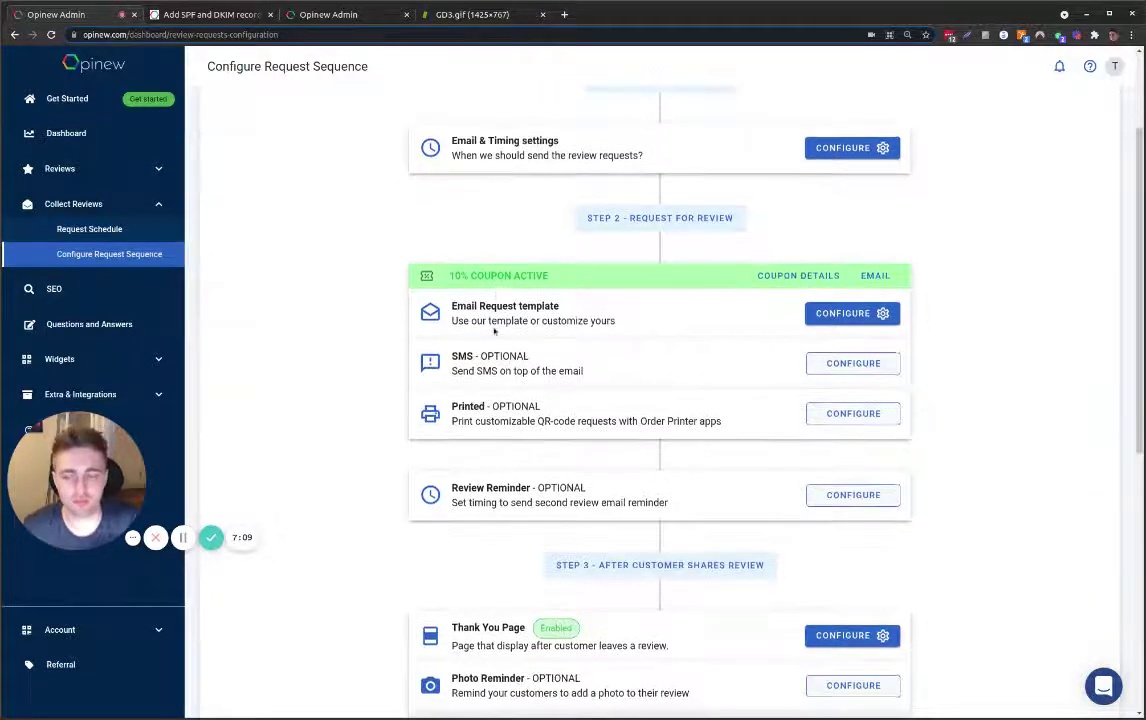
scroll(493, 331, "down", 1)
scroll(446, 375, "down", 1)
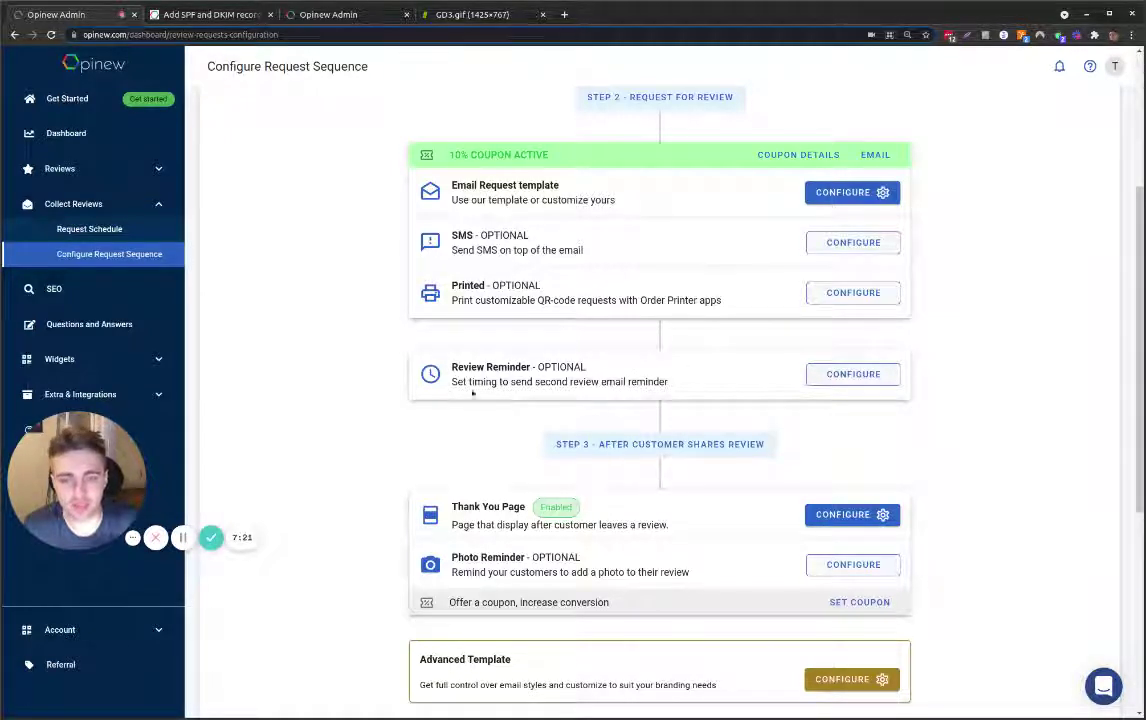
left_click(852, 374)
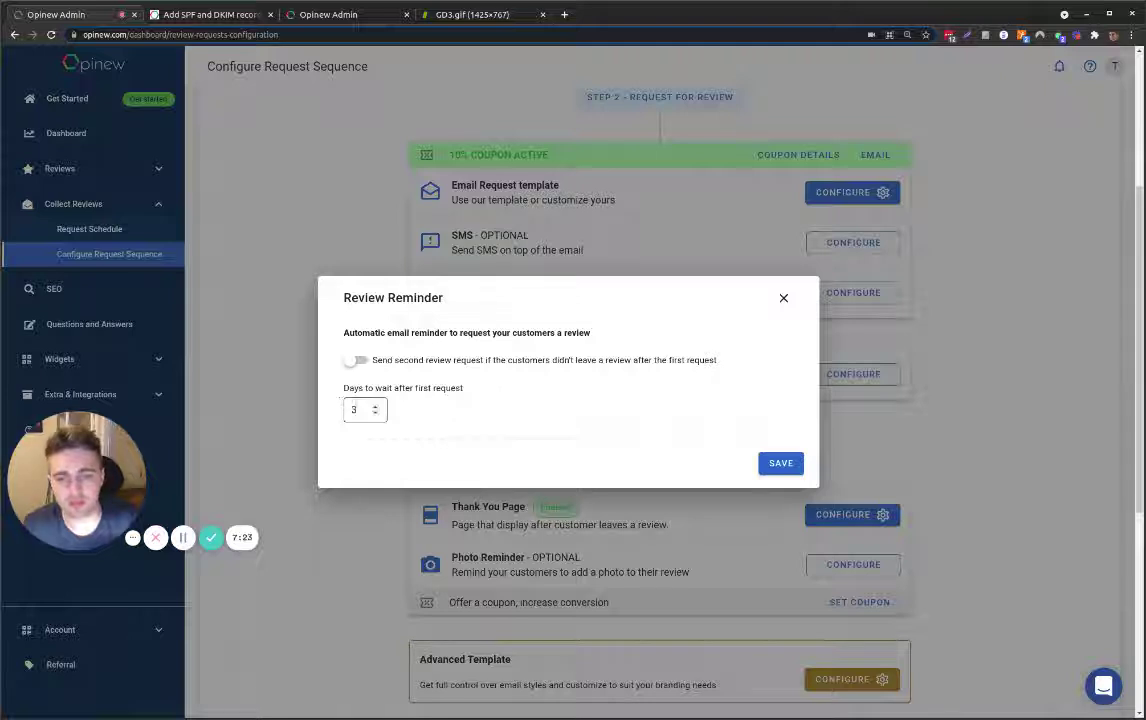
double_click(353, 409)
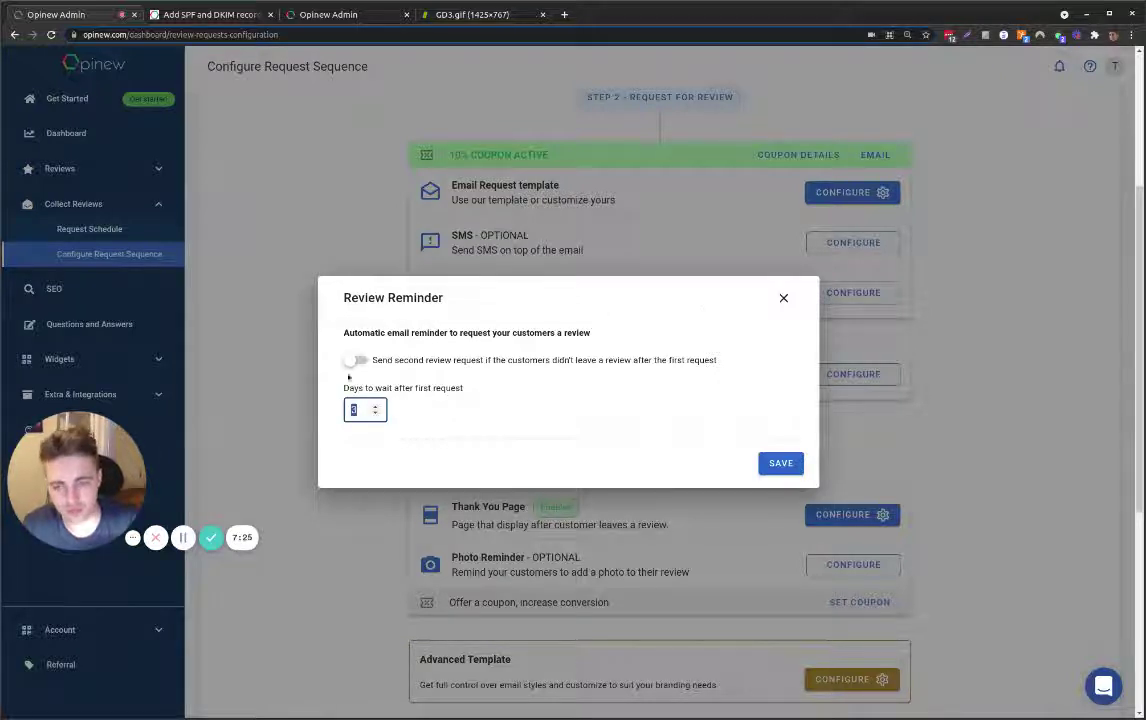
left_click(408, 417)
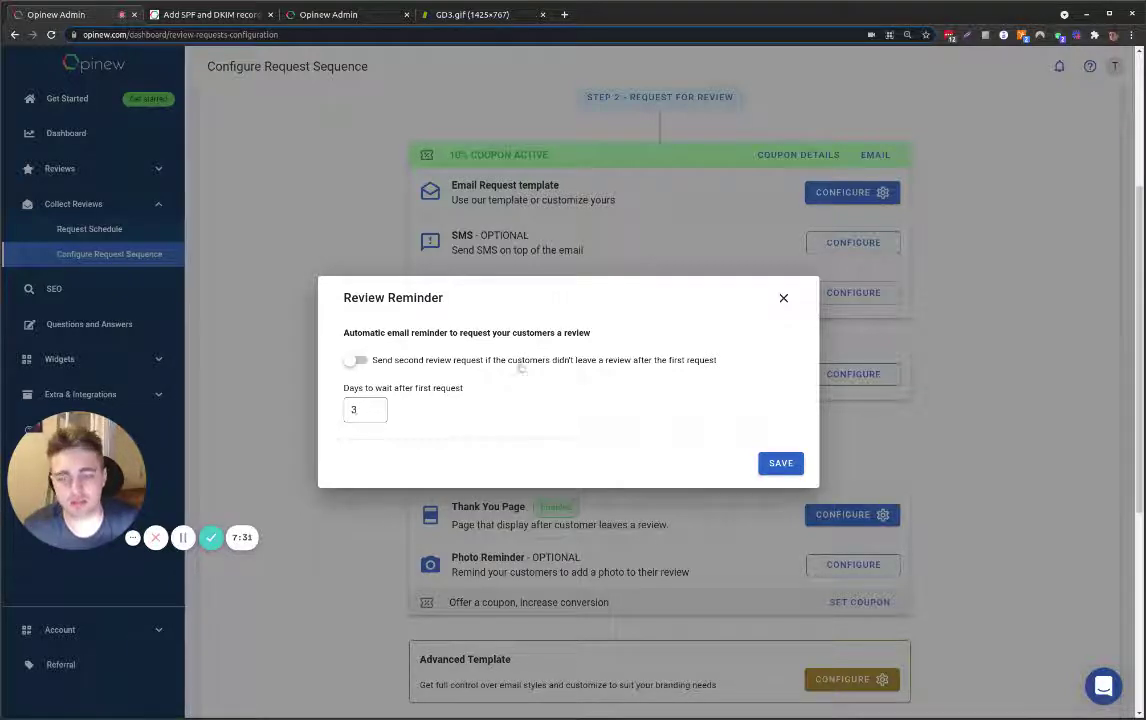
left_click(783, 298)
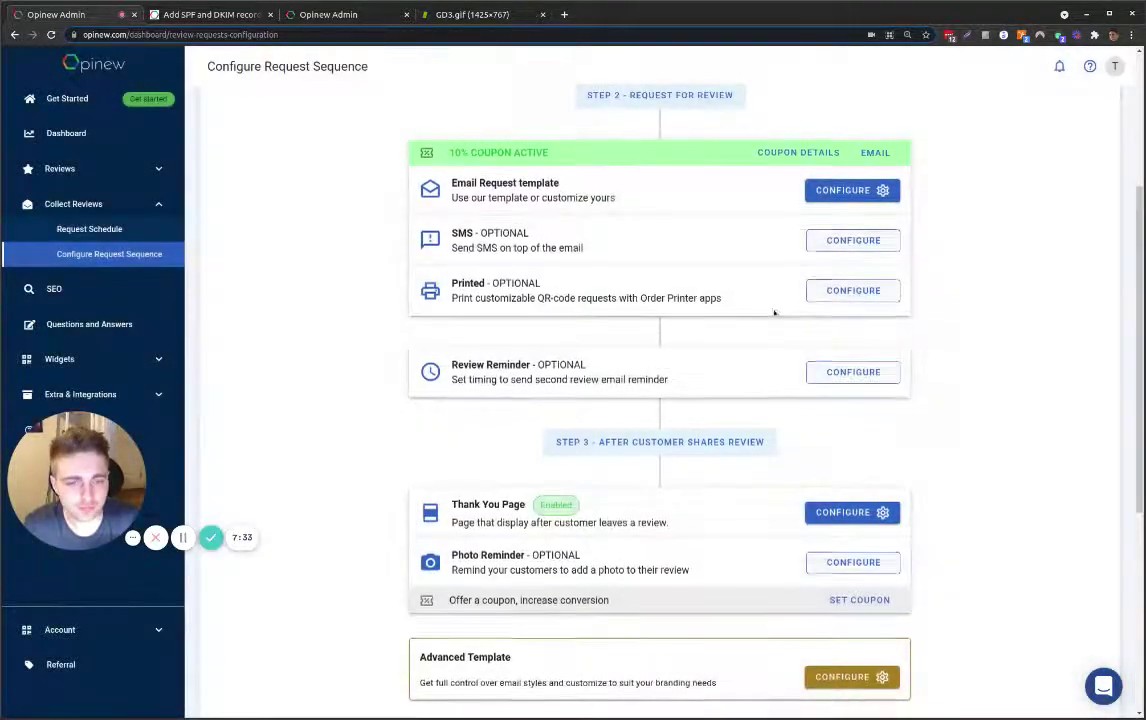
- Look over the Step 3 options that apply after a customer shares a review
scroll(750, 319, "down", 1)
scroll(750, 319, "up", 3)
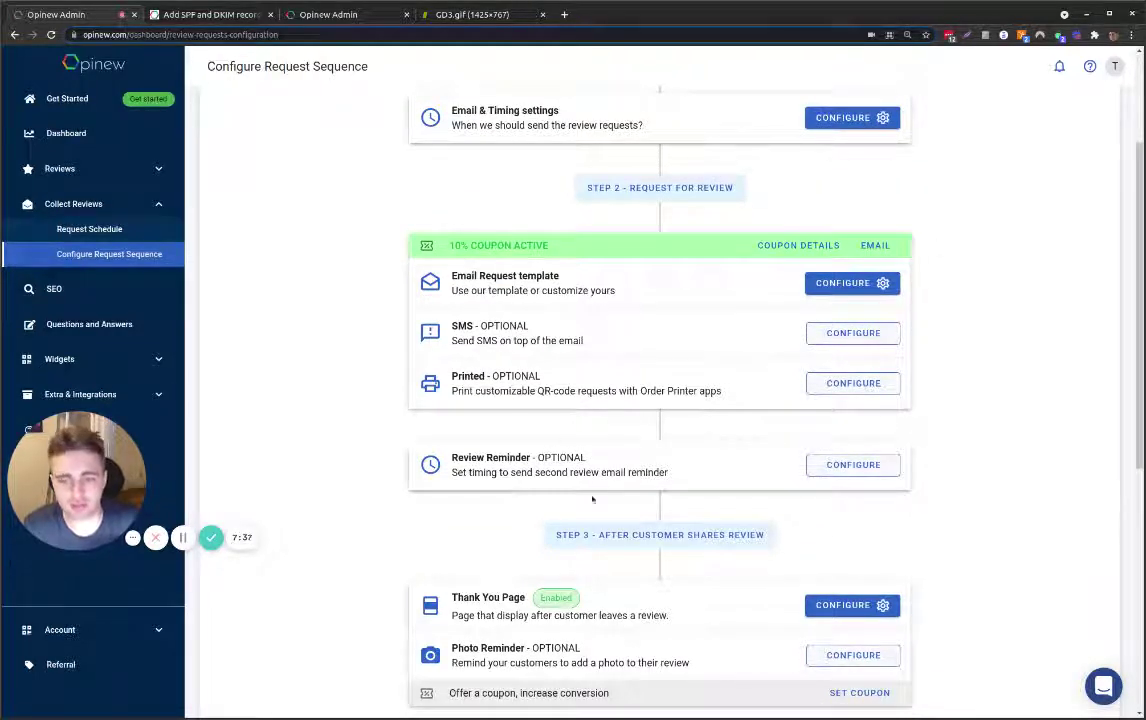
scroll(923, 437, "down", 4)
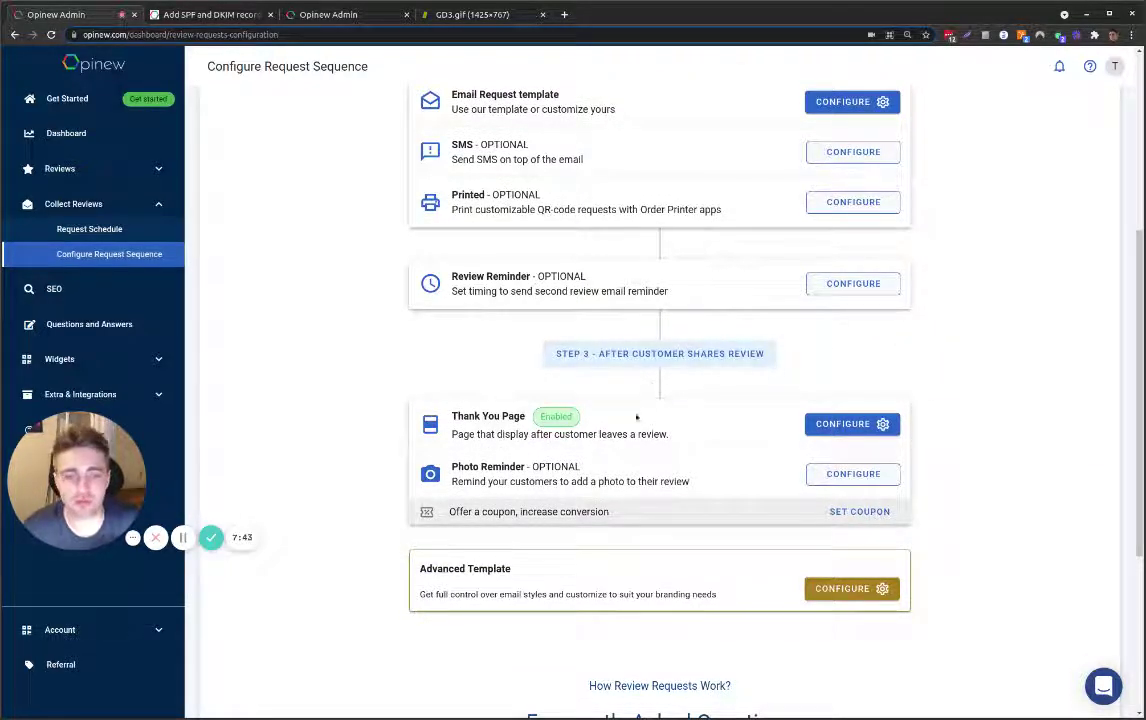
- Reopen the Email Request template from Step 2, examine its email preview and coupon line, and close it without saving
scroll(468, 351, "down", 1)
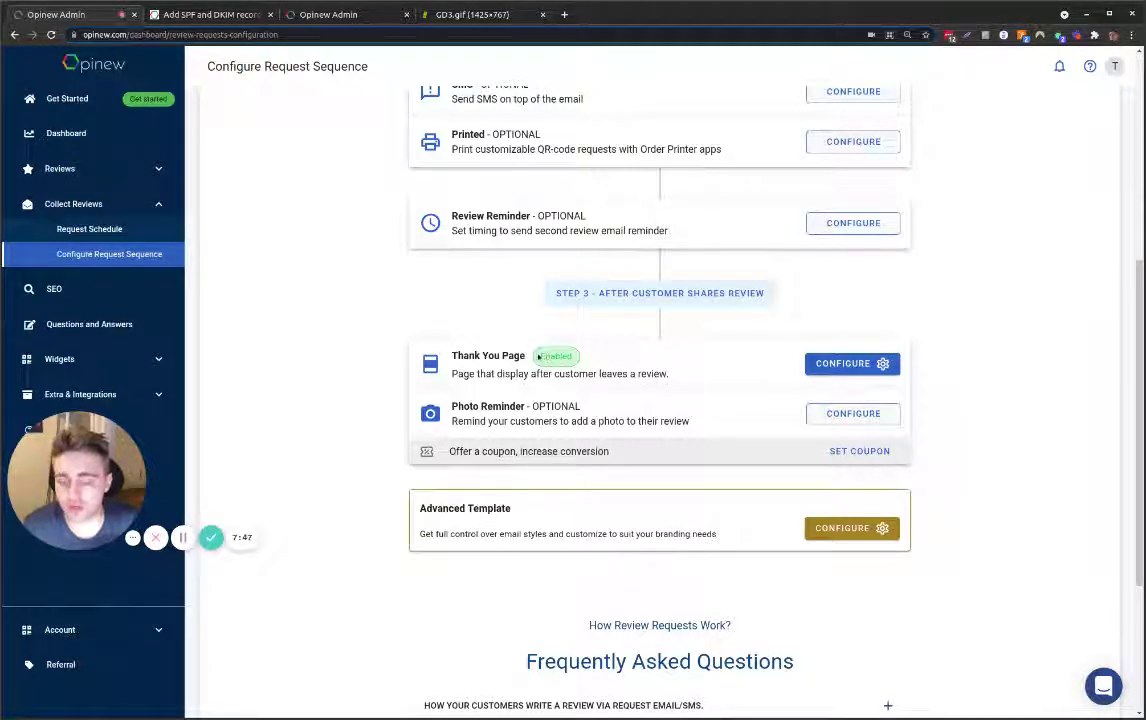
scroll(900, 320, "up", 3)
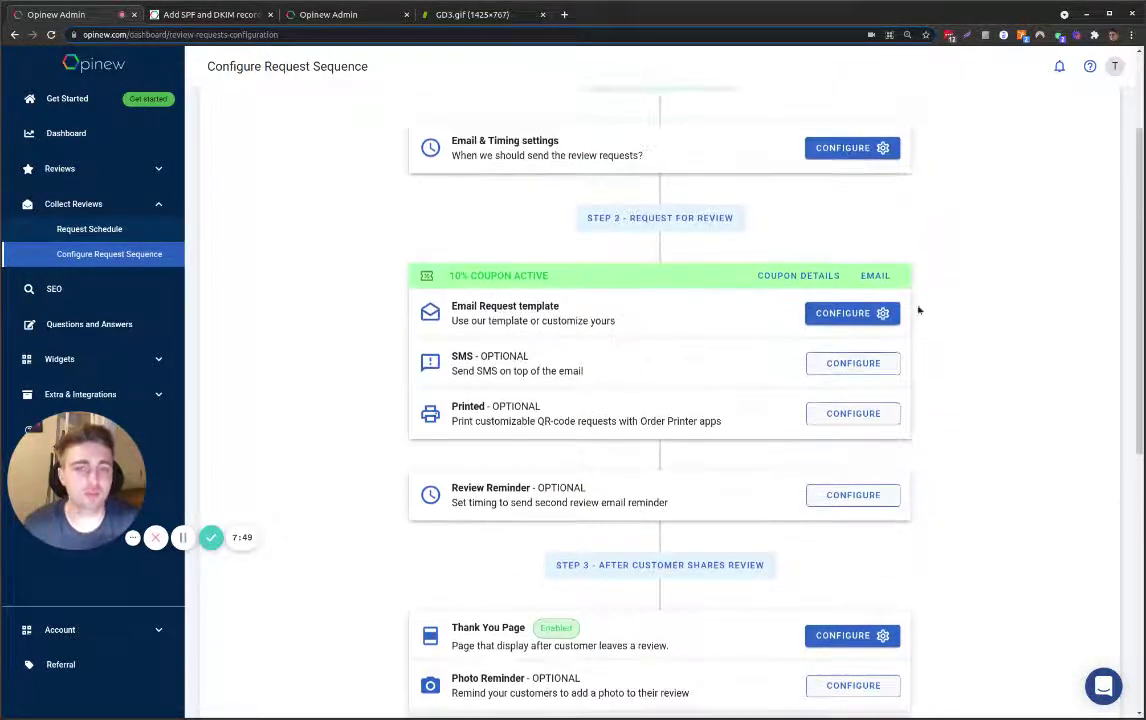
left_click(853, 313)
scroll(760, 440, "down", 3)
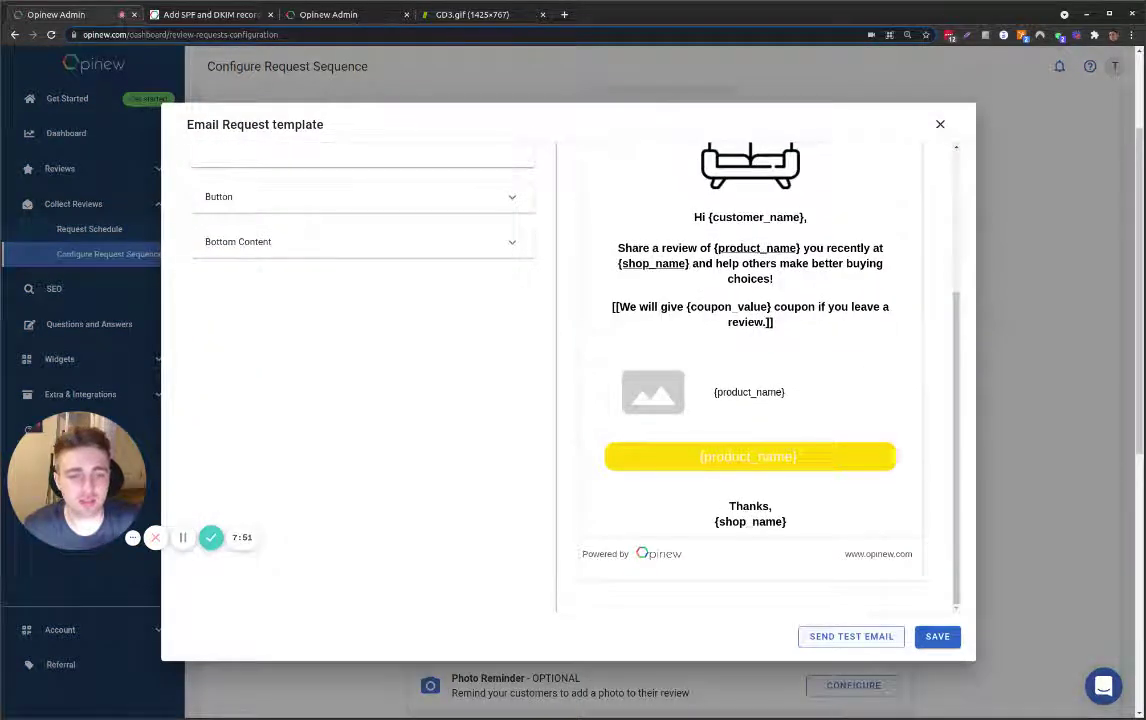
left_click(940, 124)
- Open the Thank You Page settings in Step 3, examine the page content preview, and close them
scroll(922, 175, "down", 1)
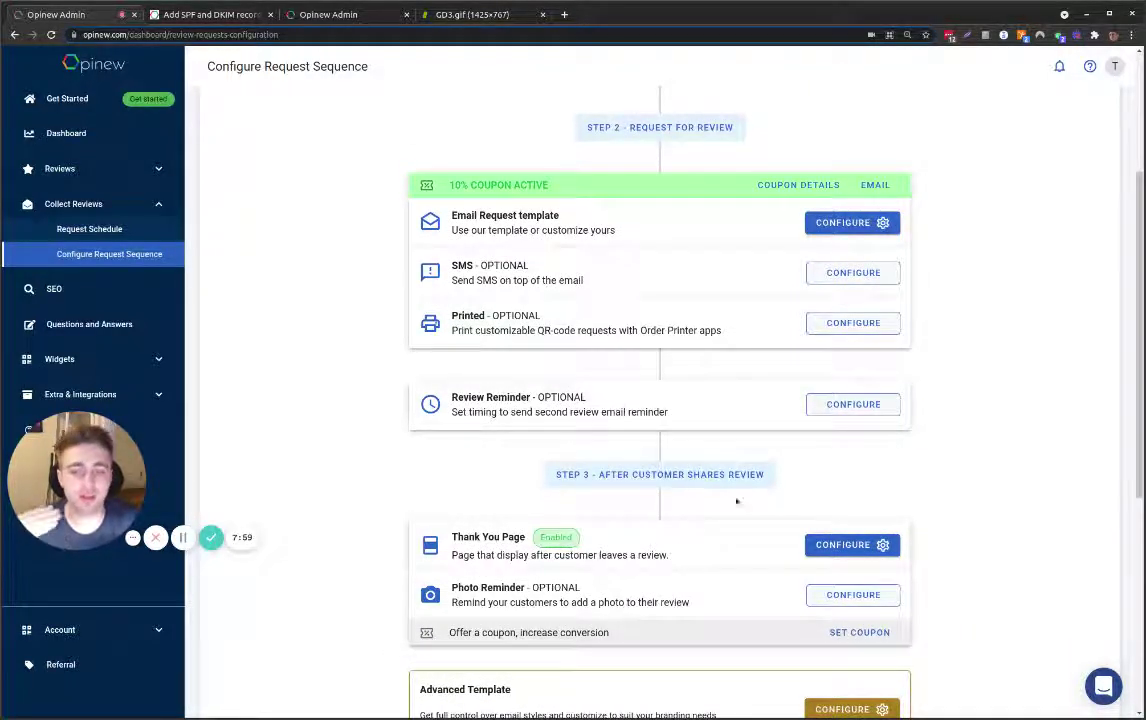
scroll(700, 510, "down", 1)
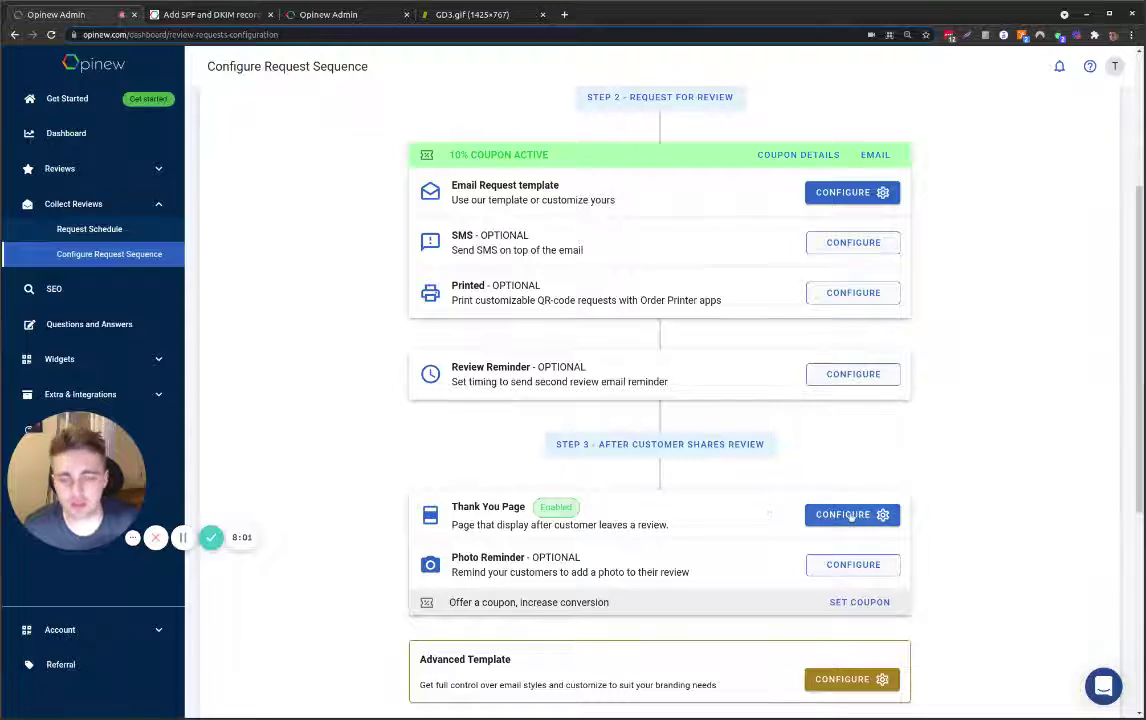
left_click(850, 514)
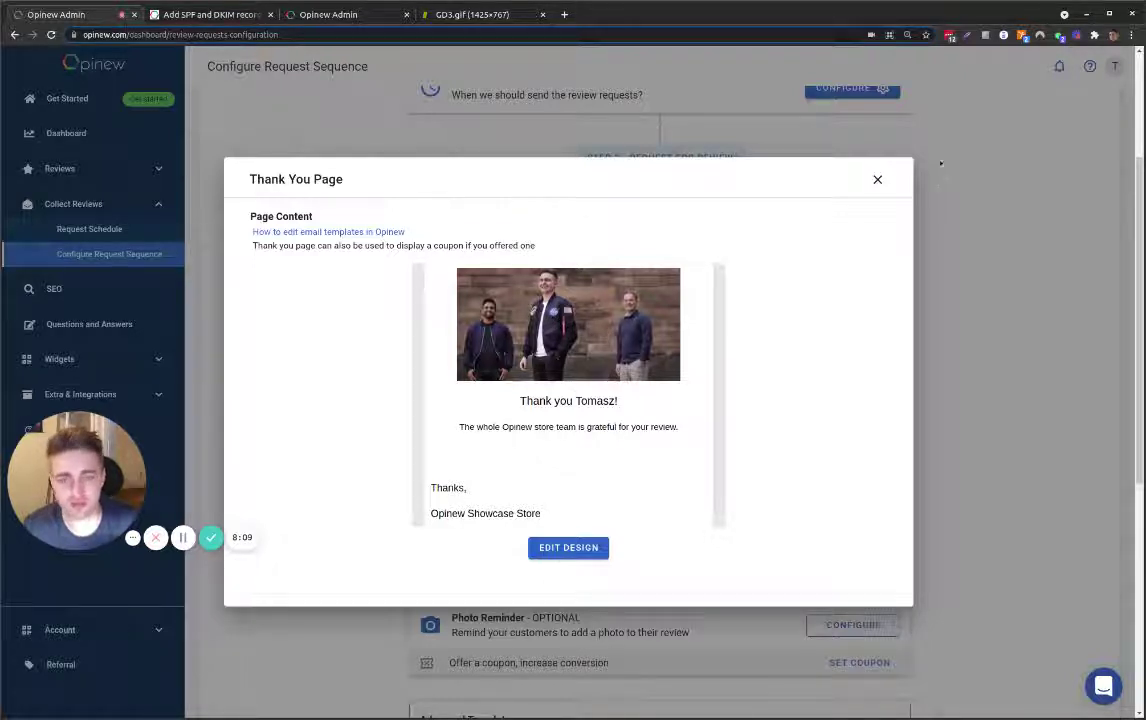
left_click(877, 181)
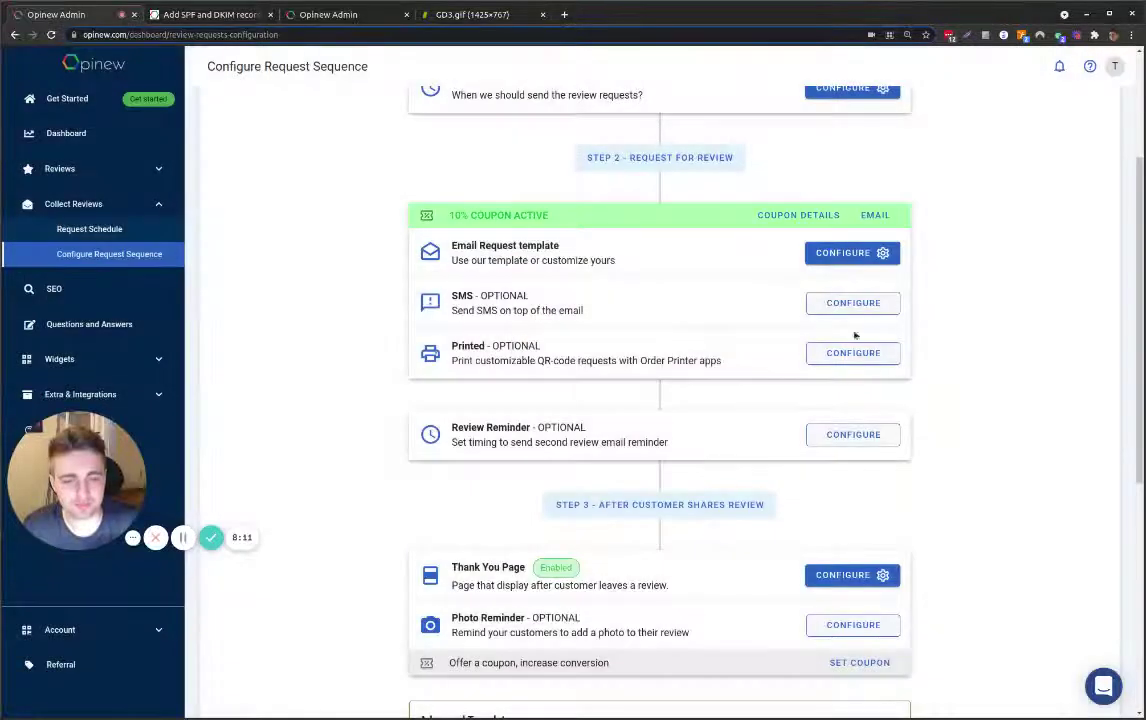
- Create a Step 3 coupon of type Percent with a value of 20, and close the coupon dialog
scroll(840, 360, "down", 4)
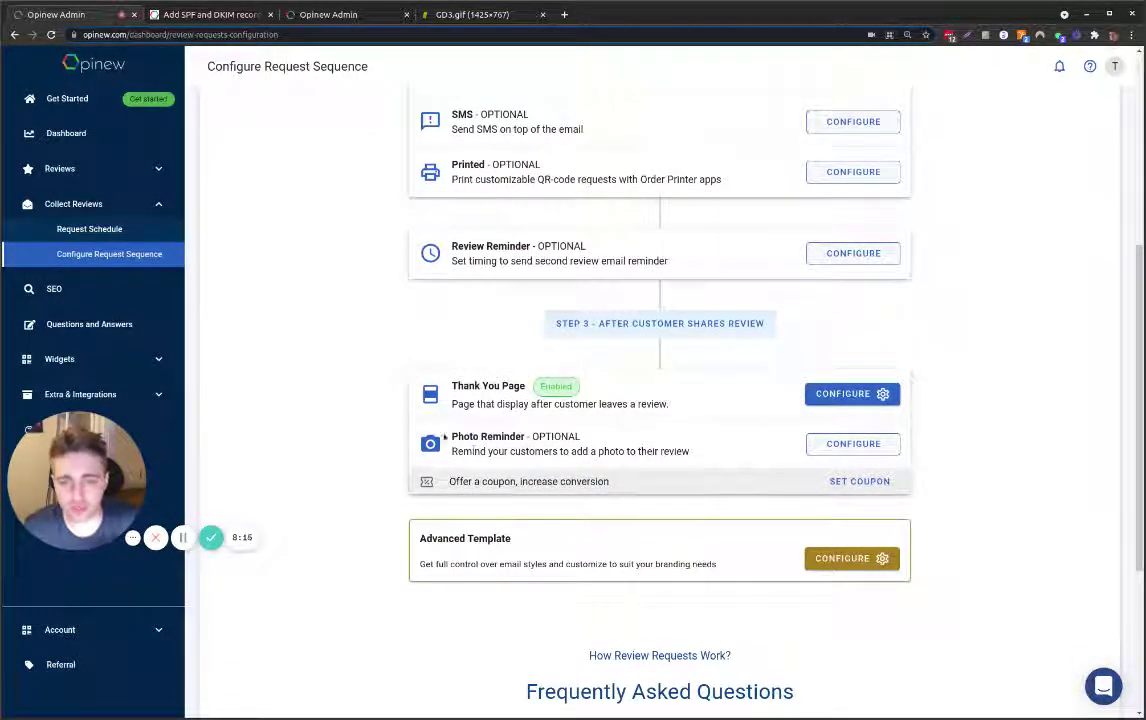
left_click_drag(445, 437, 519, 437)
left_click(588, 443)
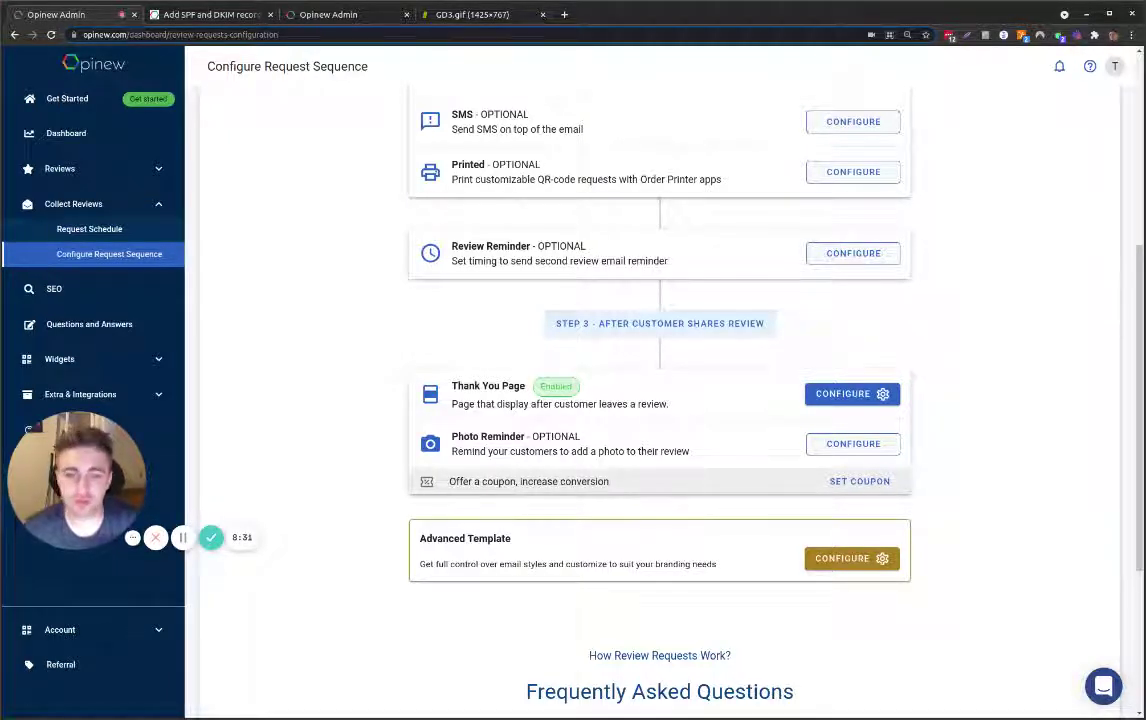
left_click(859, 481)
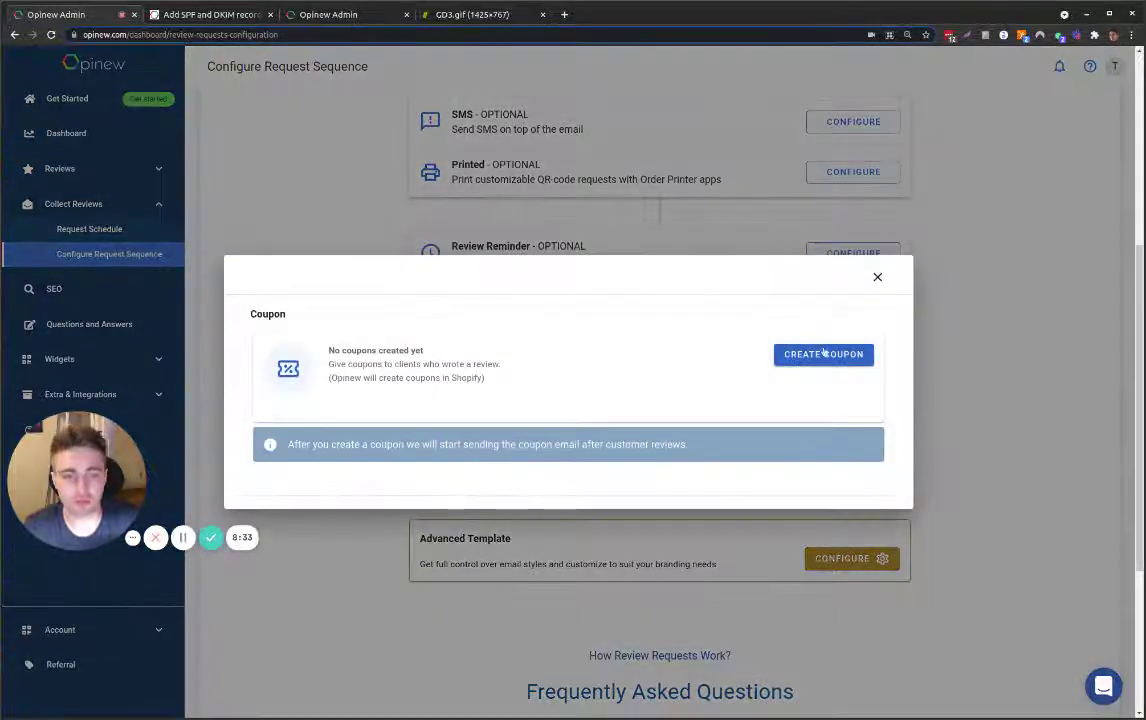
left_click(823, 354)
left_click(411, 181)
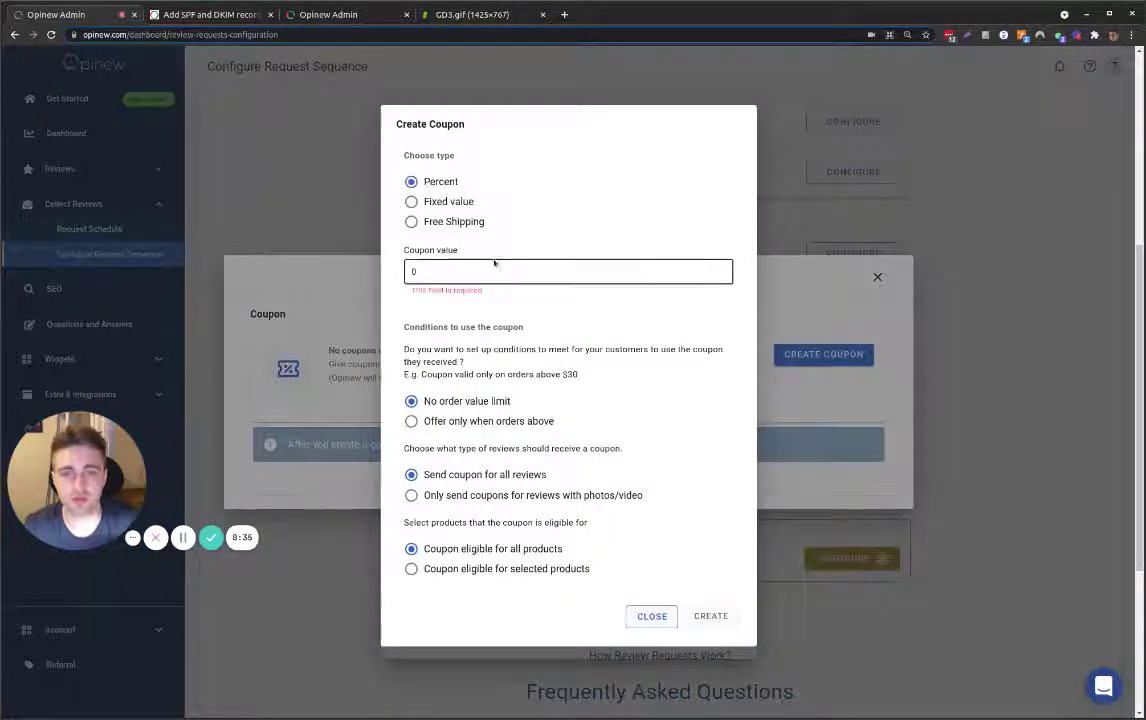
left_click_drag(494, 263, 410, 264)
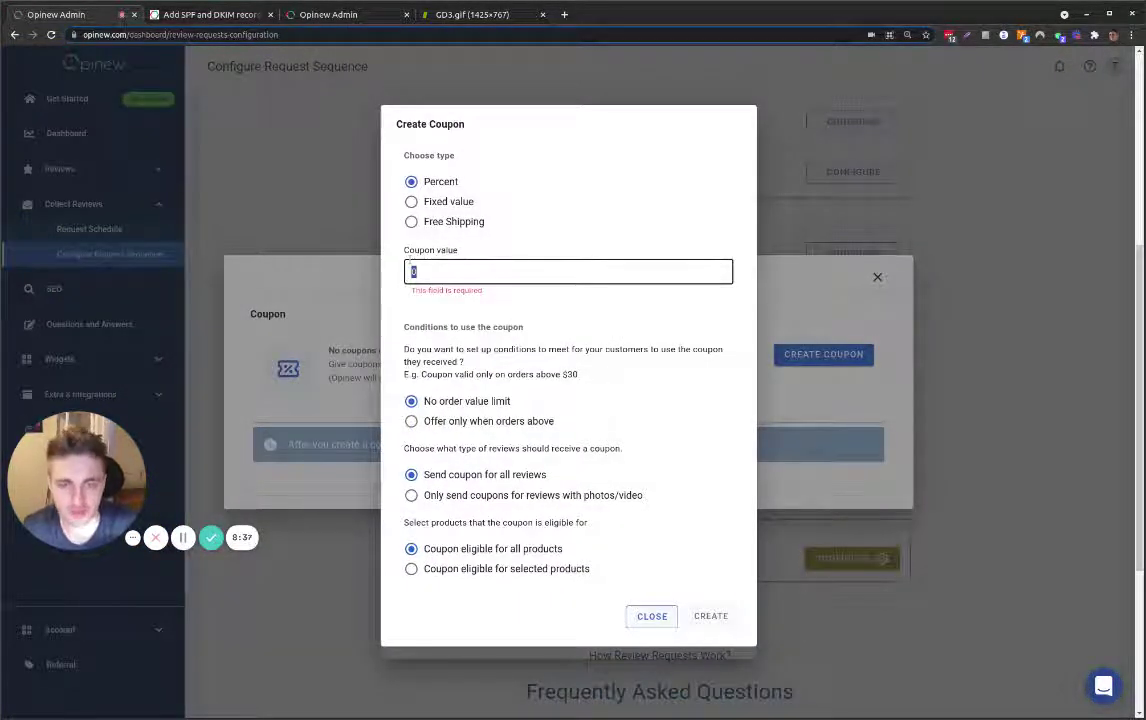
type("20")
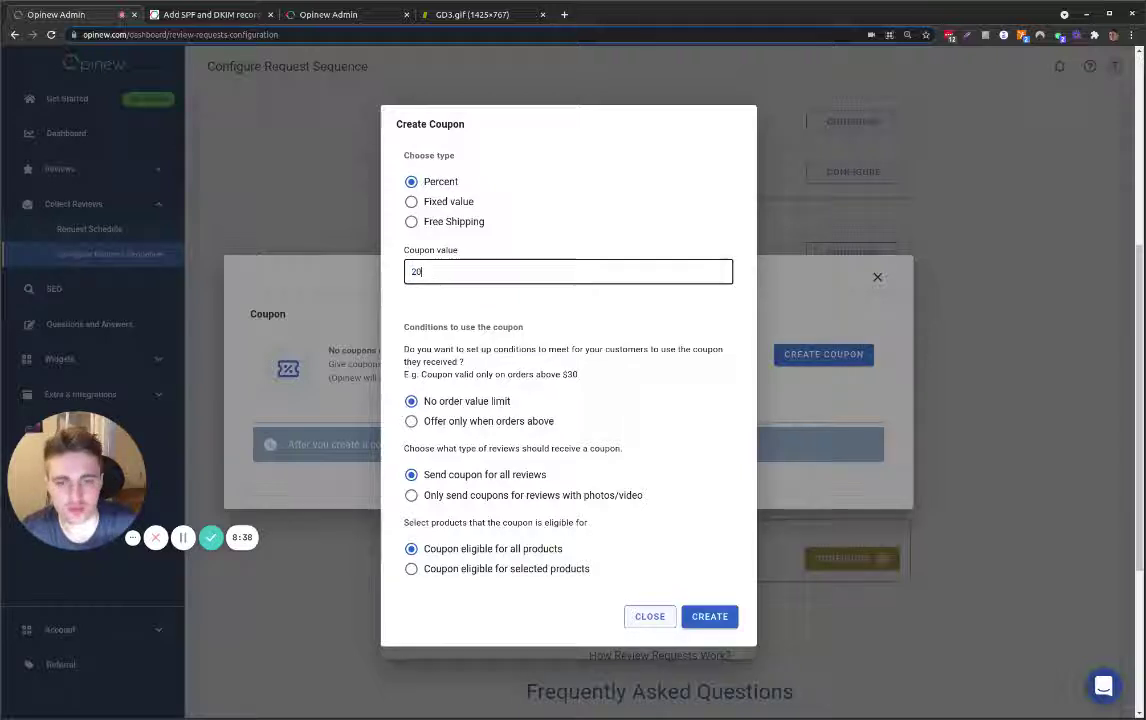
left_click(722, 616)
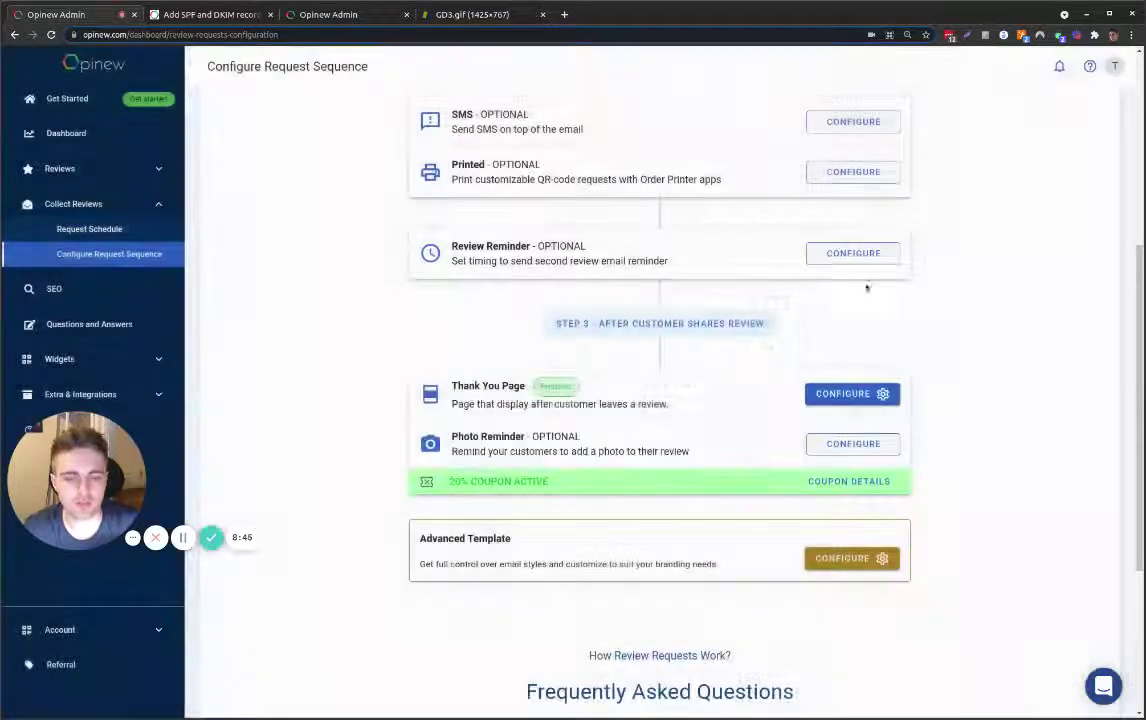
left_click(877, 265)
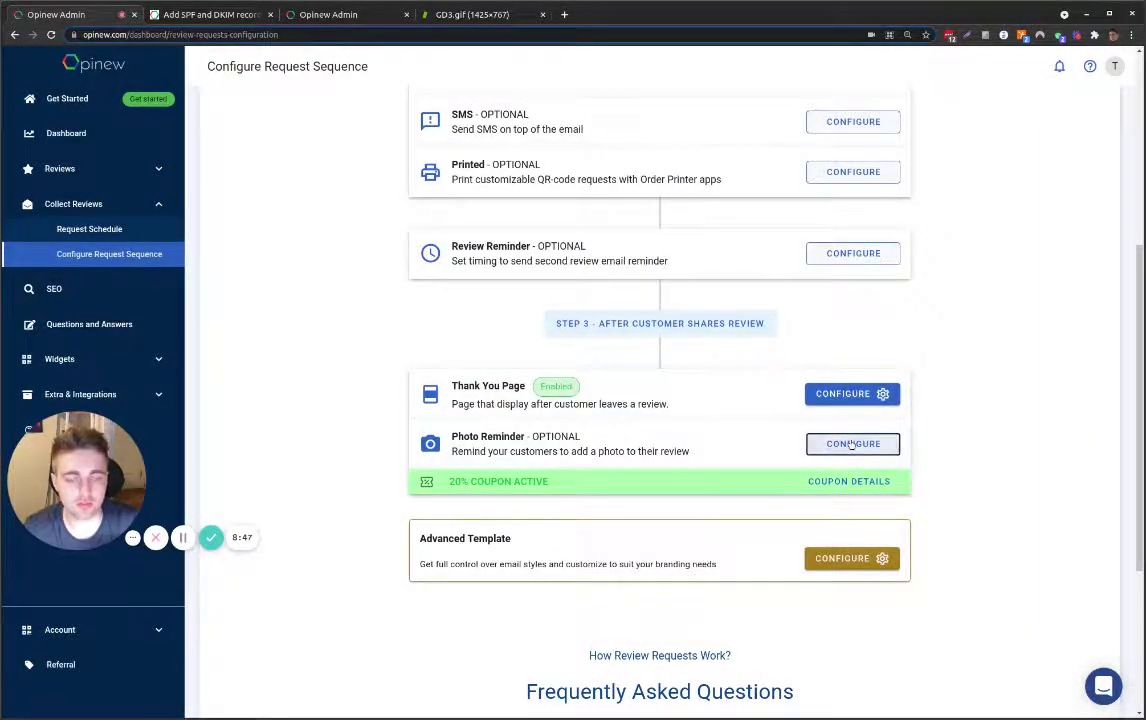
- Open the optional Photo Reminder settings, examine the star-rating conditions, delay in days and email preview, and close them without saving
left_click(852, 443)
scroll(747, 371, "down", 2)
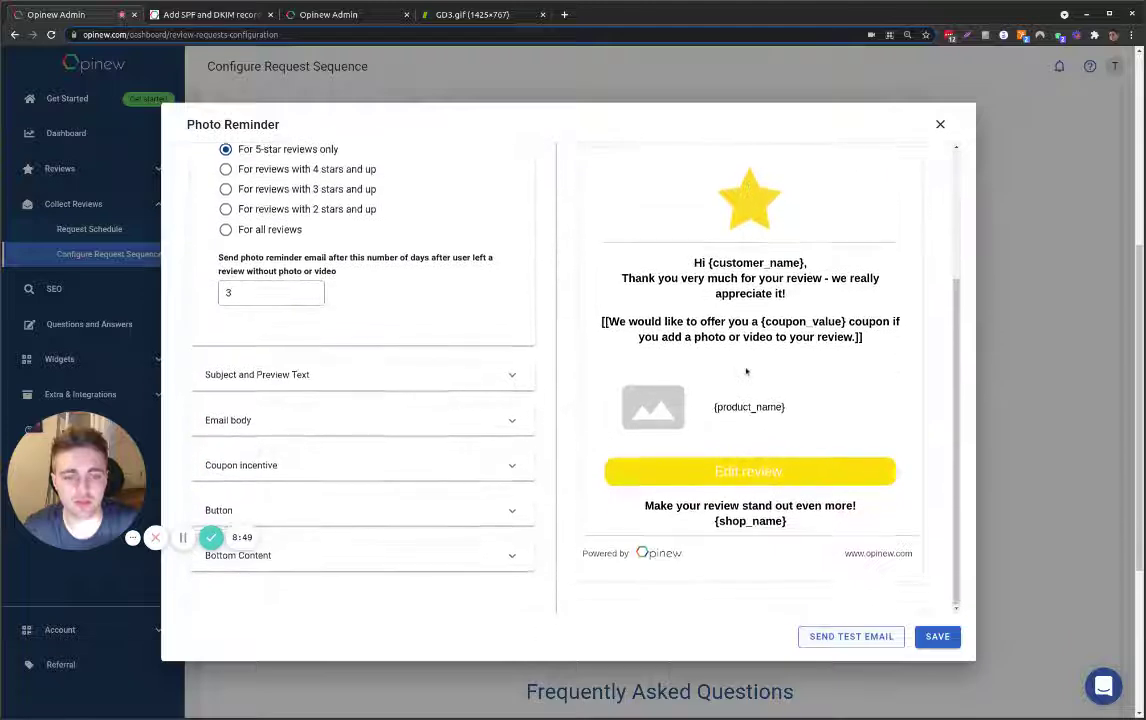
scroll(690, 375, "up", 3)
scroll(687, 375, "down", 1)
scroll(686, 375, "down", 3)
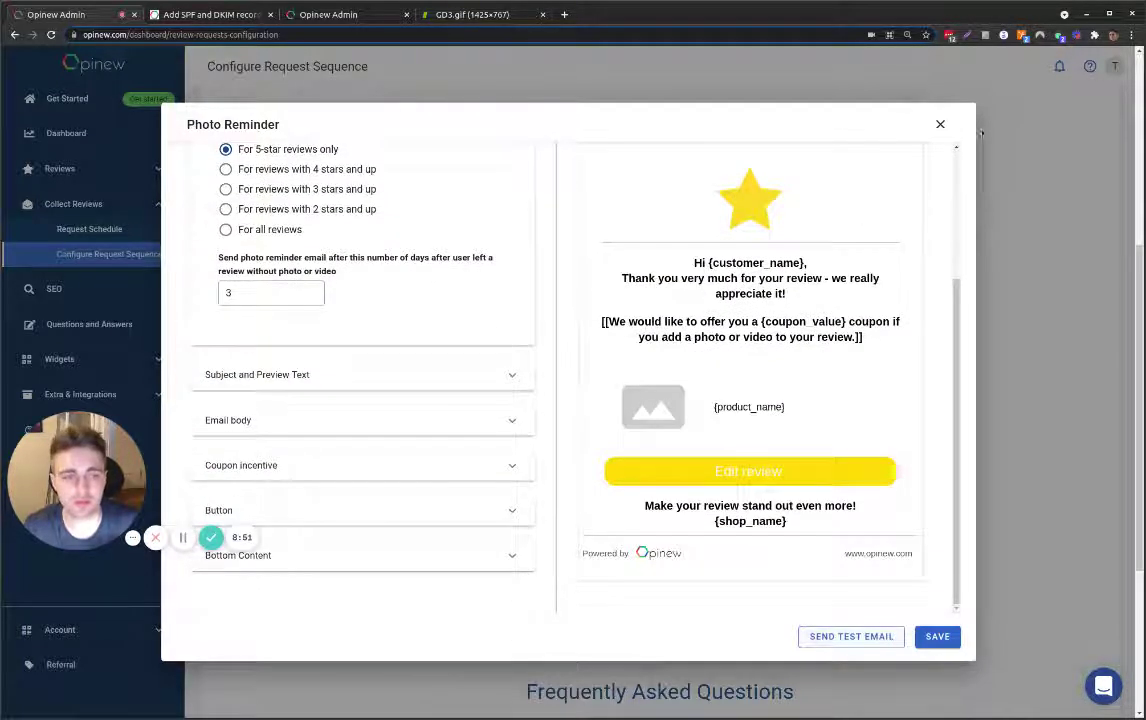
left_click(940, 124)
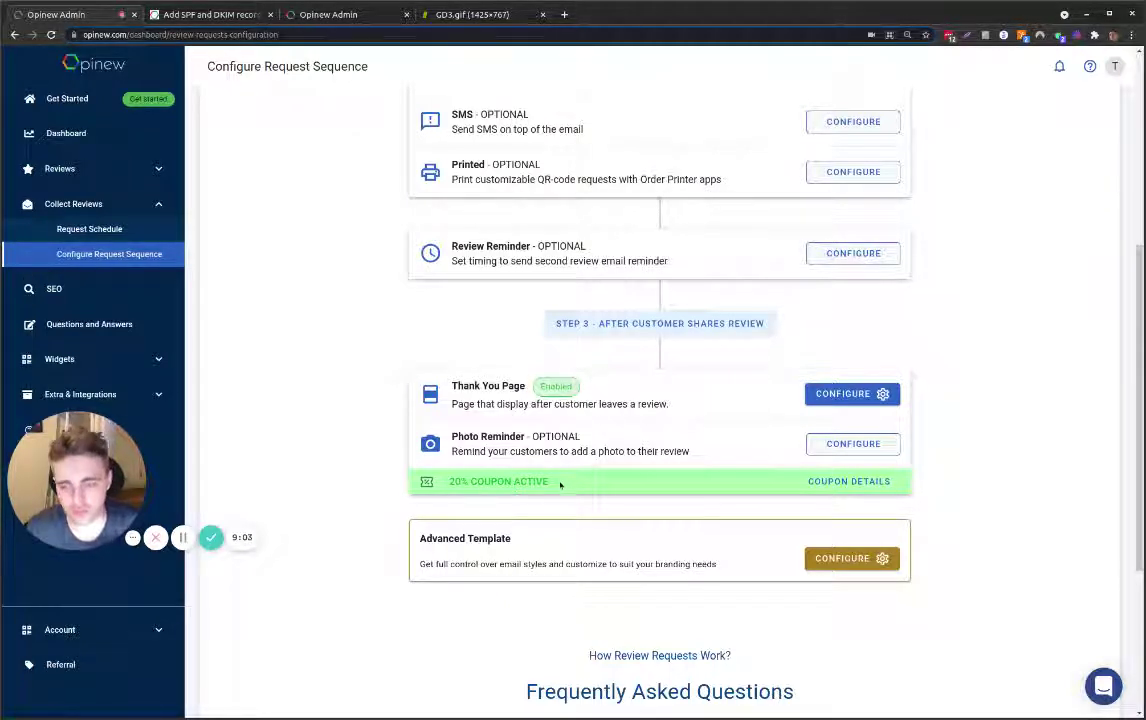
- Compare the Step 2 and Step 3 coupon sections, and open the Thank You Page design in the template editor
scroll(562, 485, "up", 3)
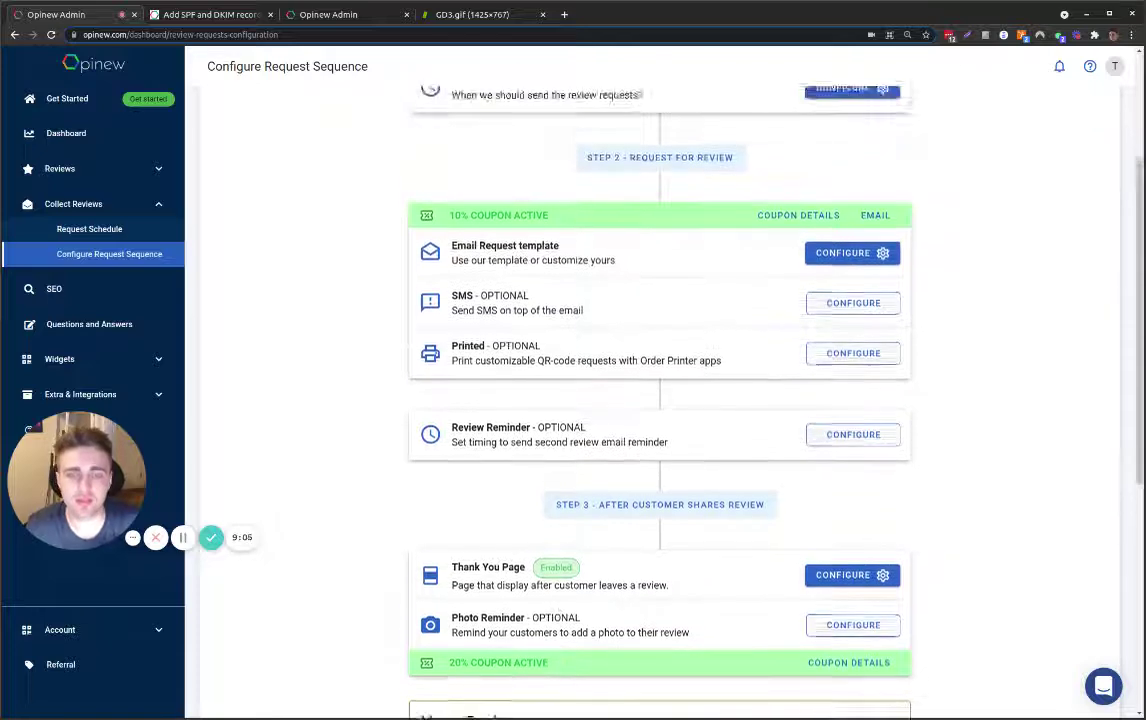
scroll(730, 485, "down", 3)
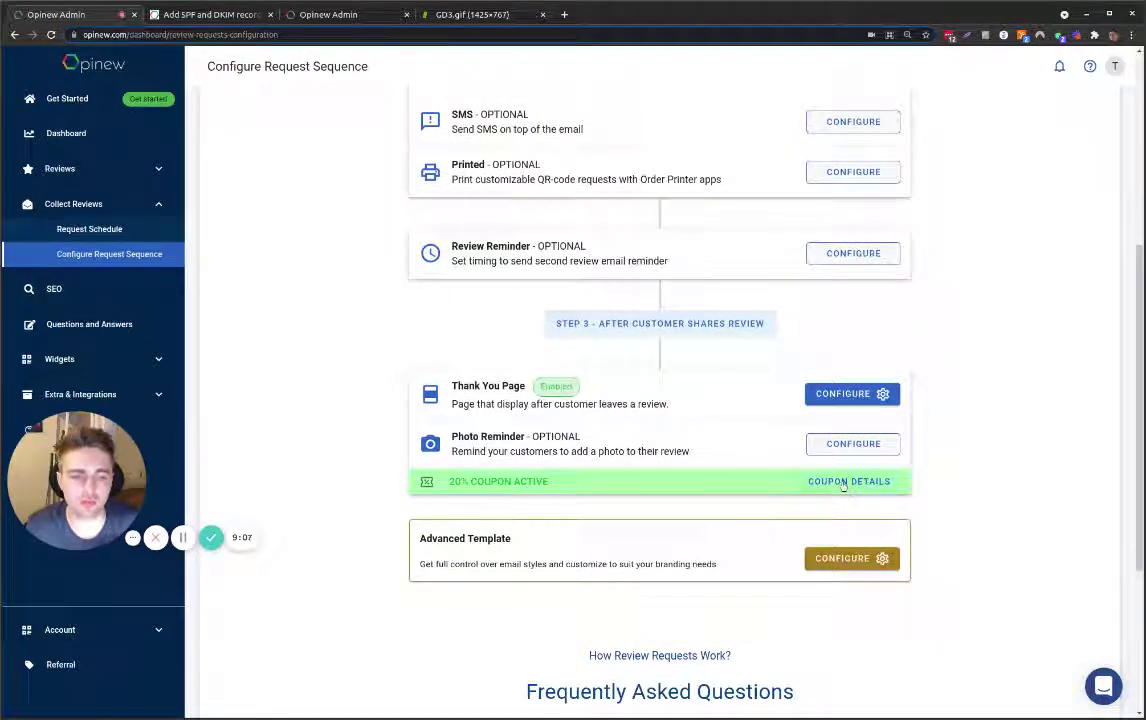
scroll(843, 485, "up", 2)
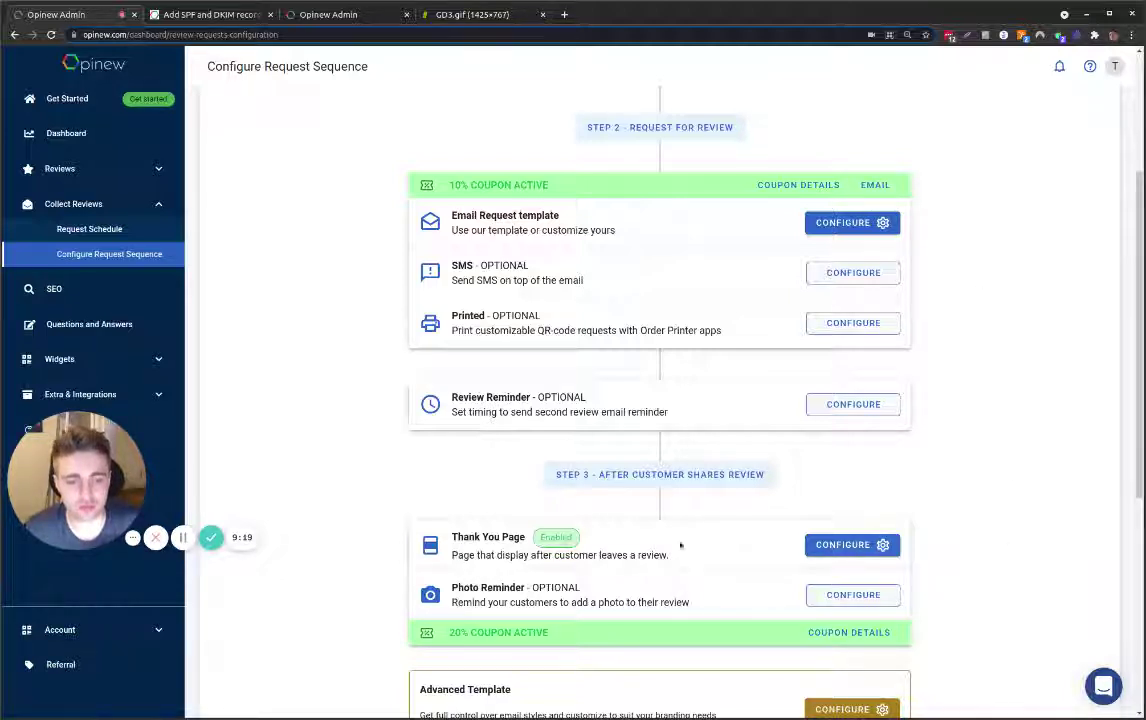
left_click(826, 545)
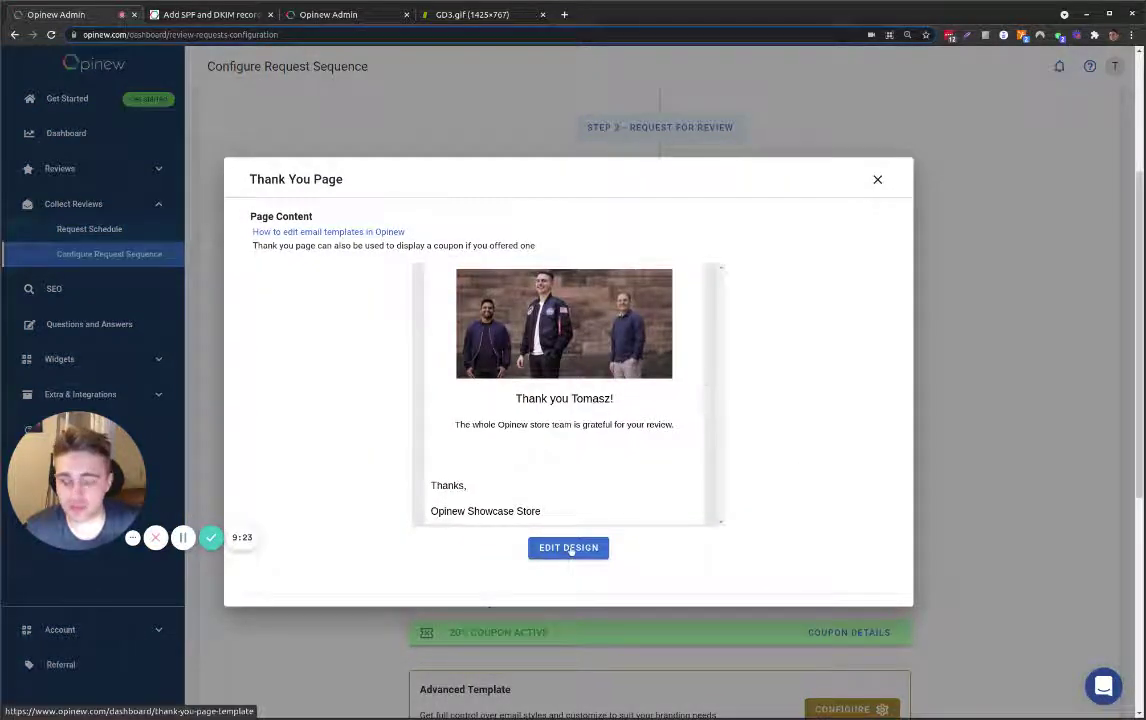
left_click(568, 548)
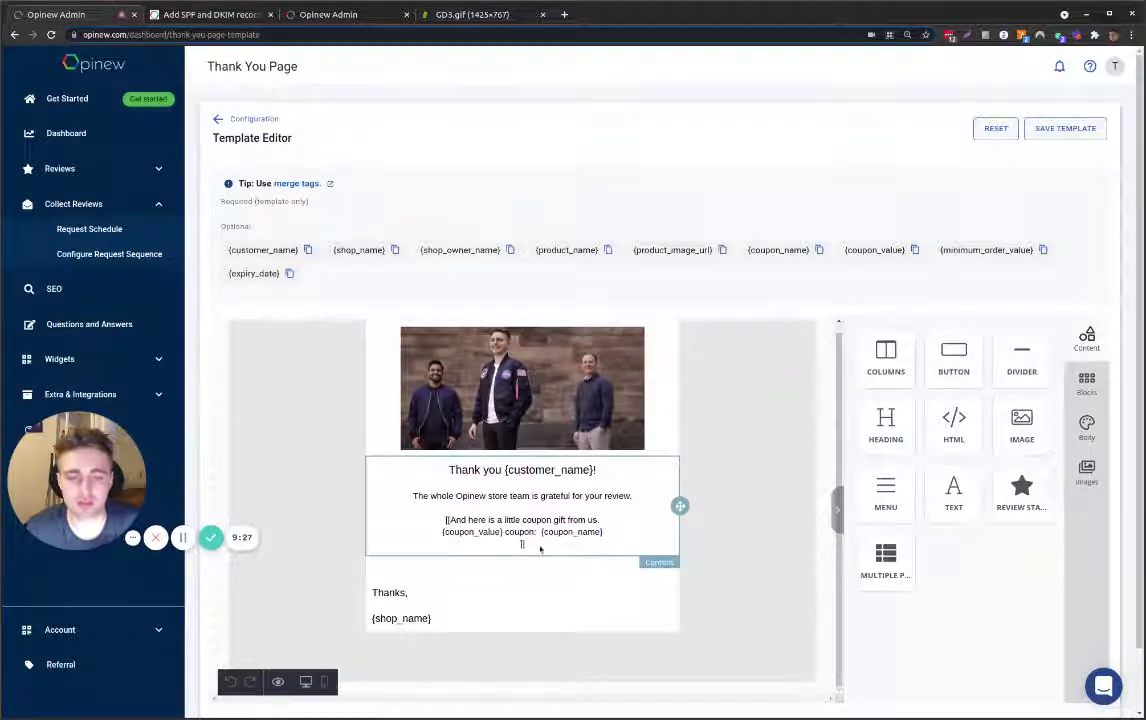
- Highlight the bracketed coupon gift text in the Thank You Page template, and return to the configuration without saving
left_click(474, 540)
mouse_move(445, 520)
left_mouse_down()
mouse_move(543, 548)
mouse_move(438, 518)
left_mouse_up()
left_click(521, 544)
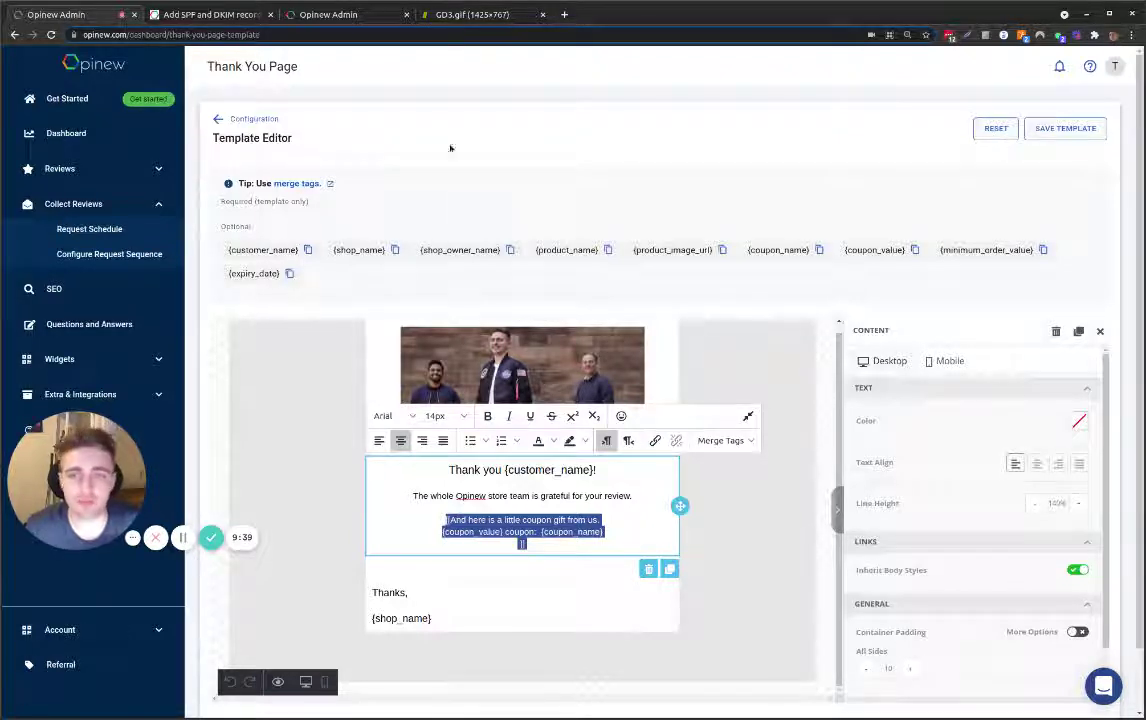
left_click(228, 119)
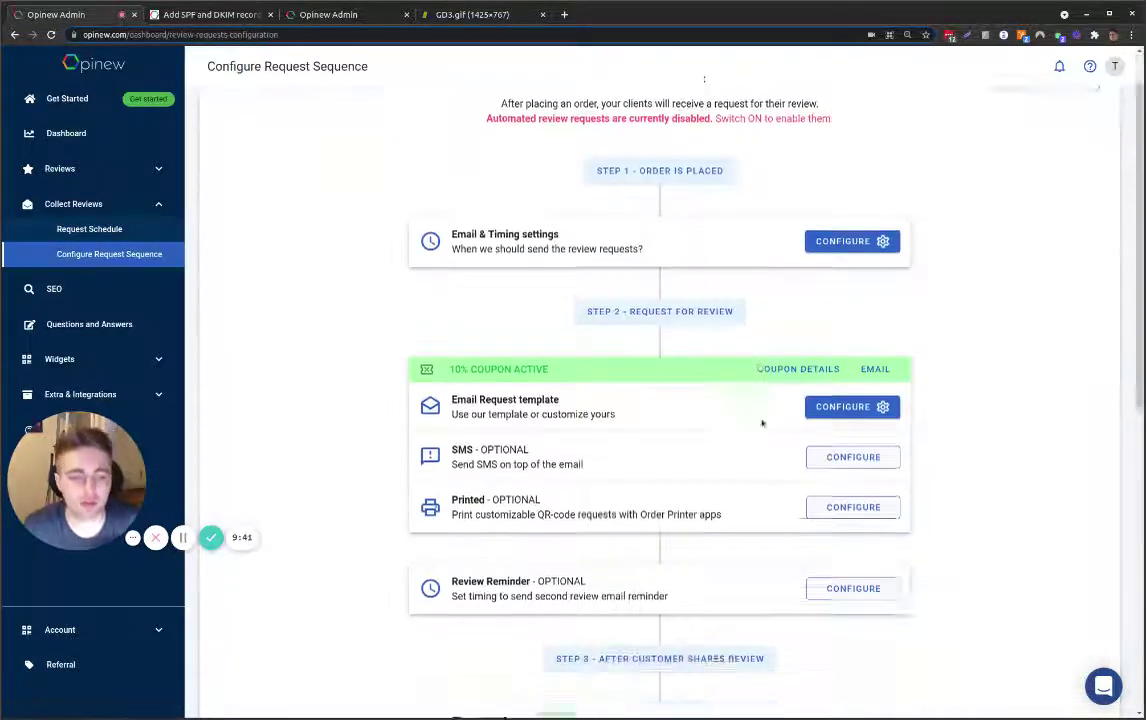
- Enable the advanced template for the review request email and open its advanced configuration
scroll(762, 423, "down", 3)
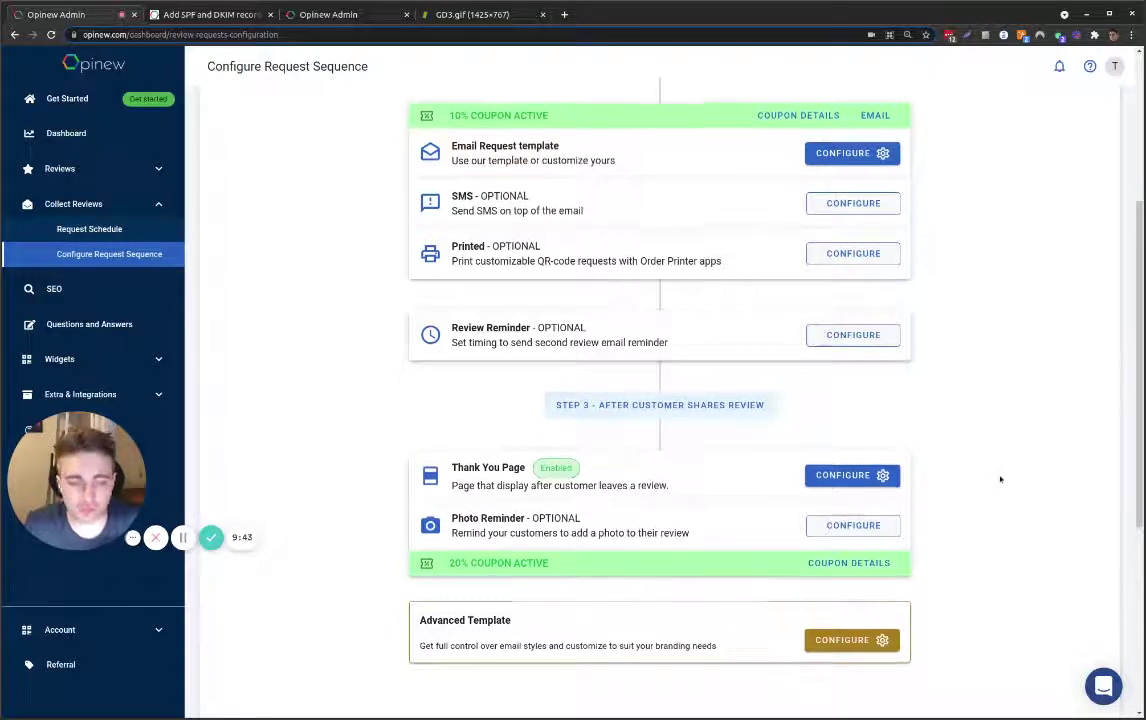
scroll(1000, 479, "down", 2)
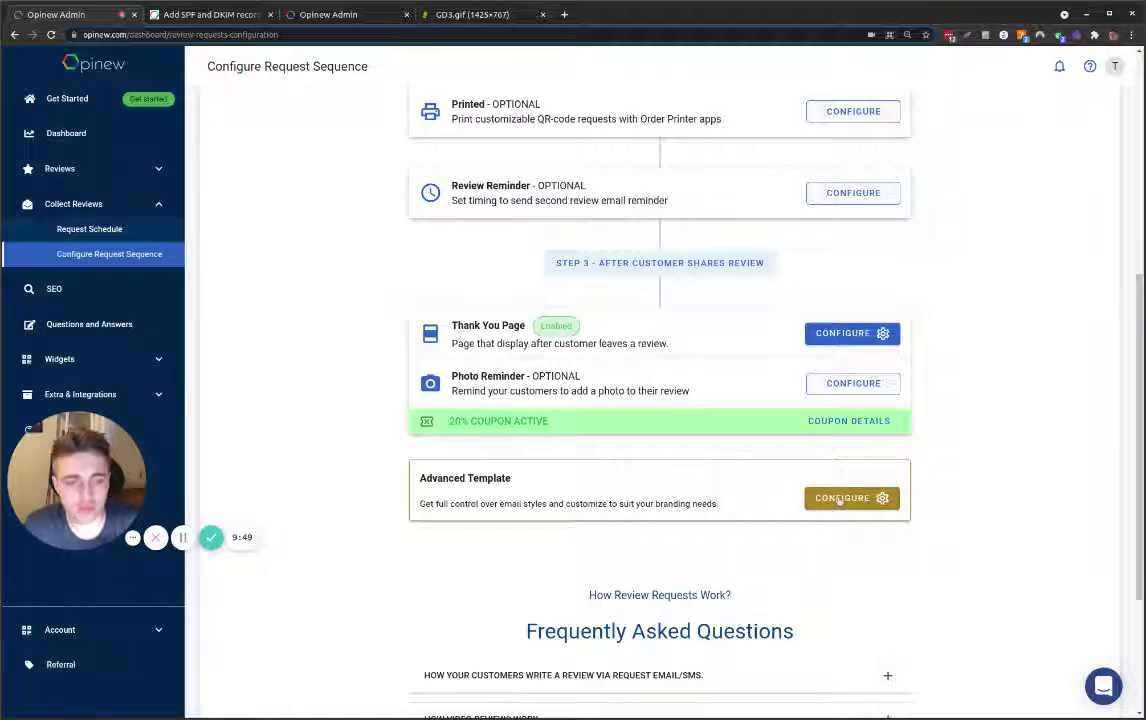
left_click(843, 498)
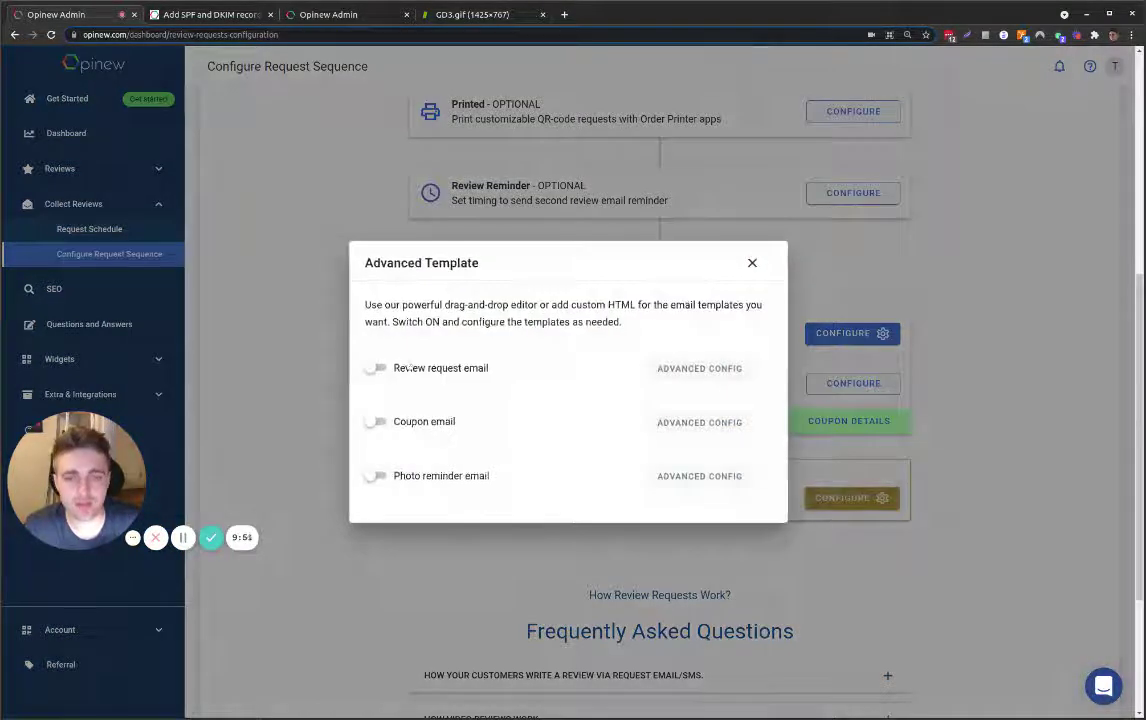
left_click(375, 367)
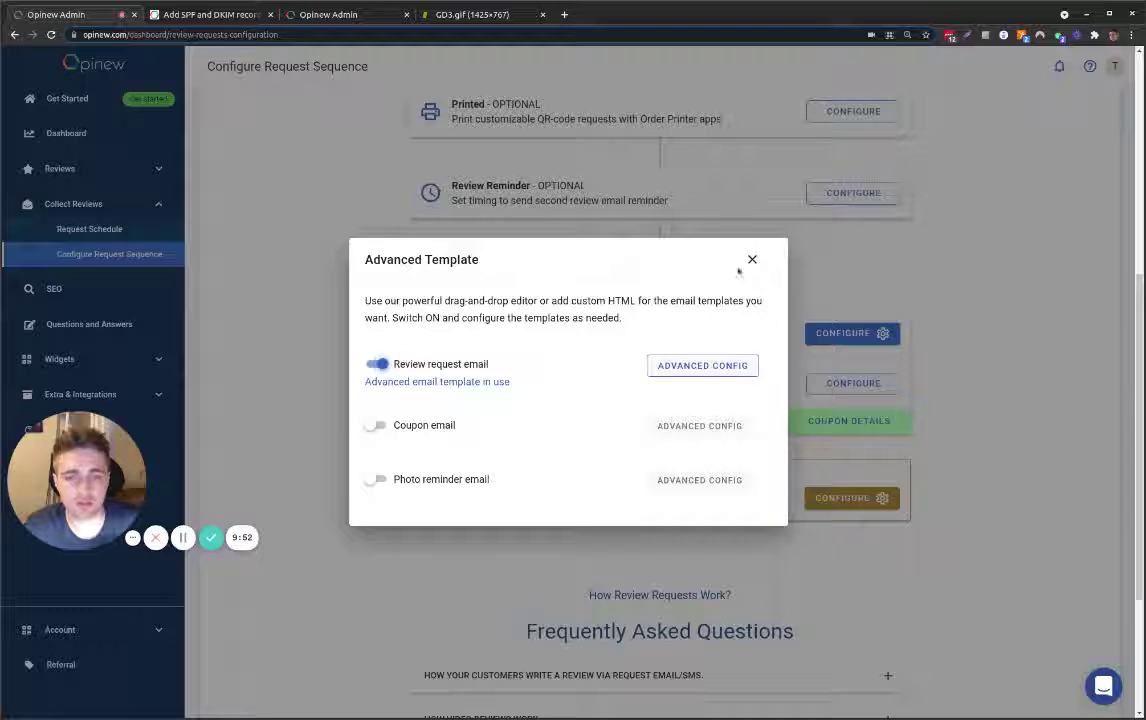
left_click(680, 366)
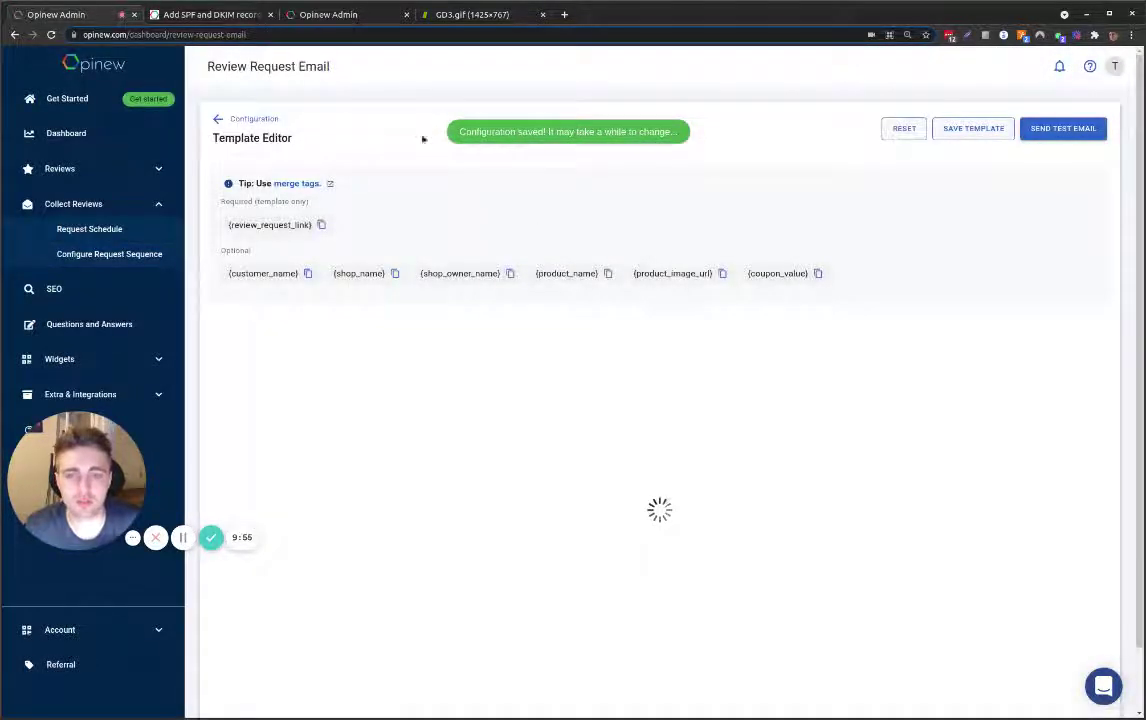
- Look over the review request email's text, merge tags and star buttons in the template editor, and return to the configuration
scroll(450, 290, "down", 1)
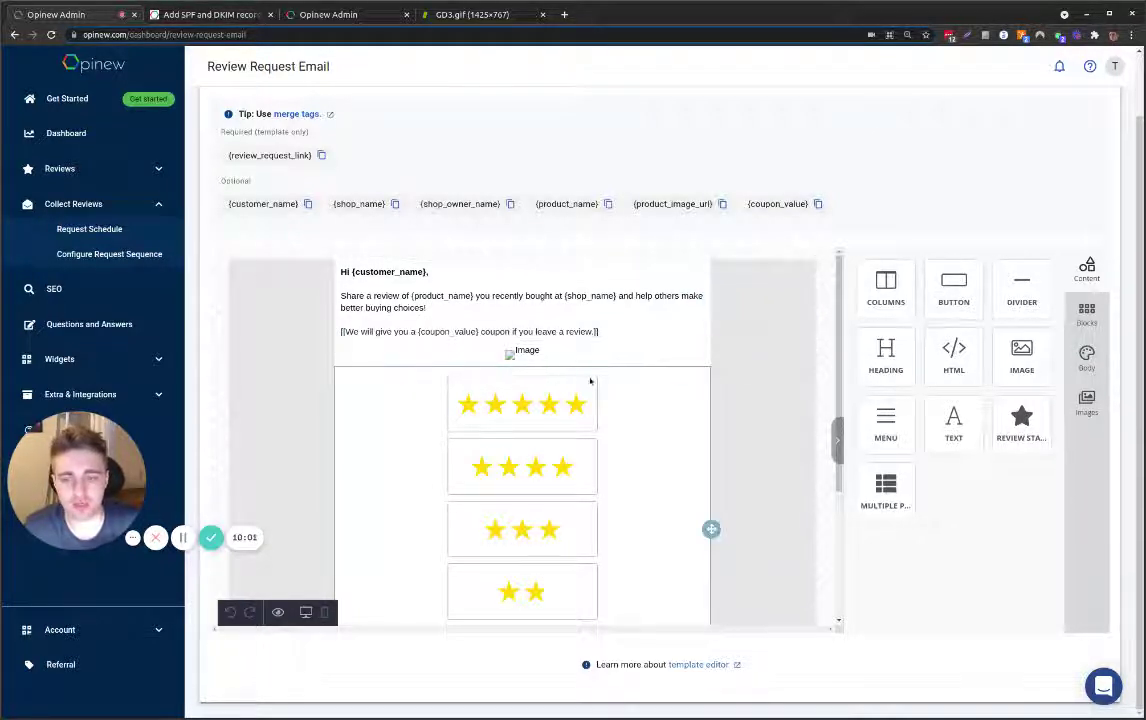
scroll(590, 380, "down", 2)
scroll(595, 360, "up", 2)
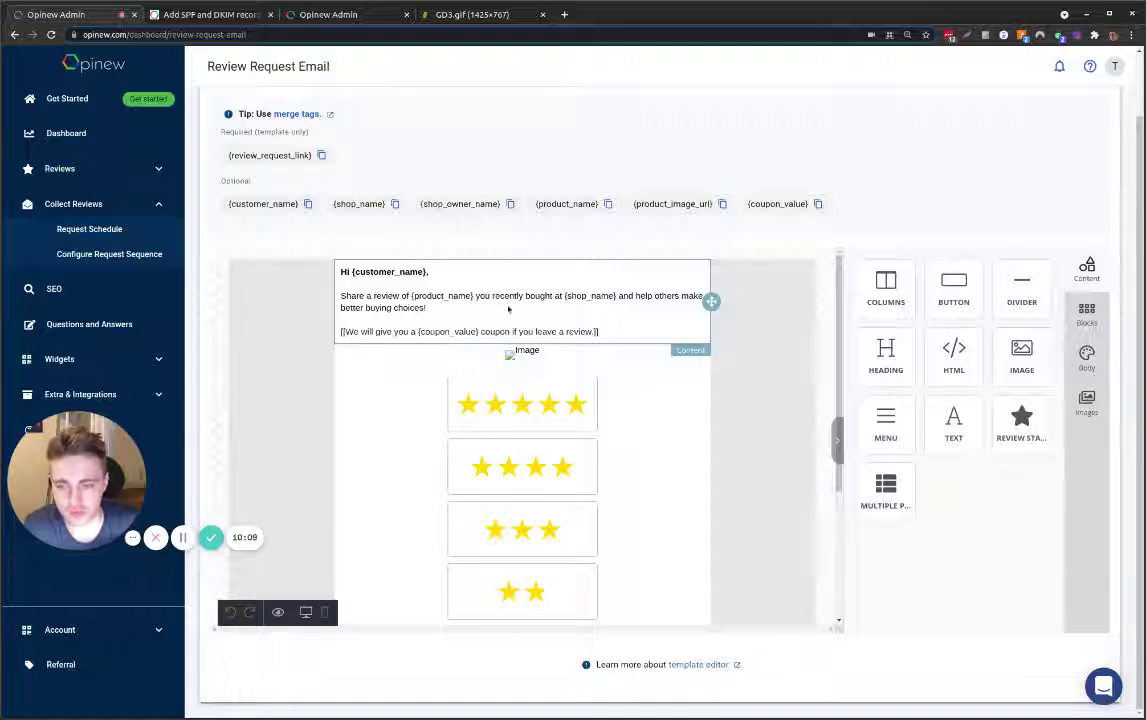
scroll(333, 199, "up", 2)
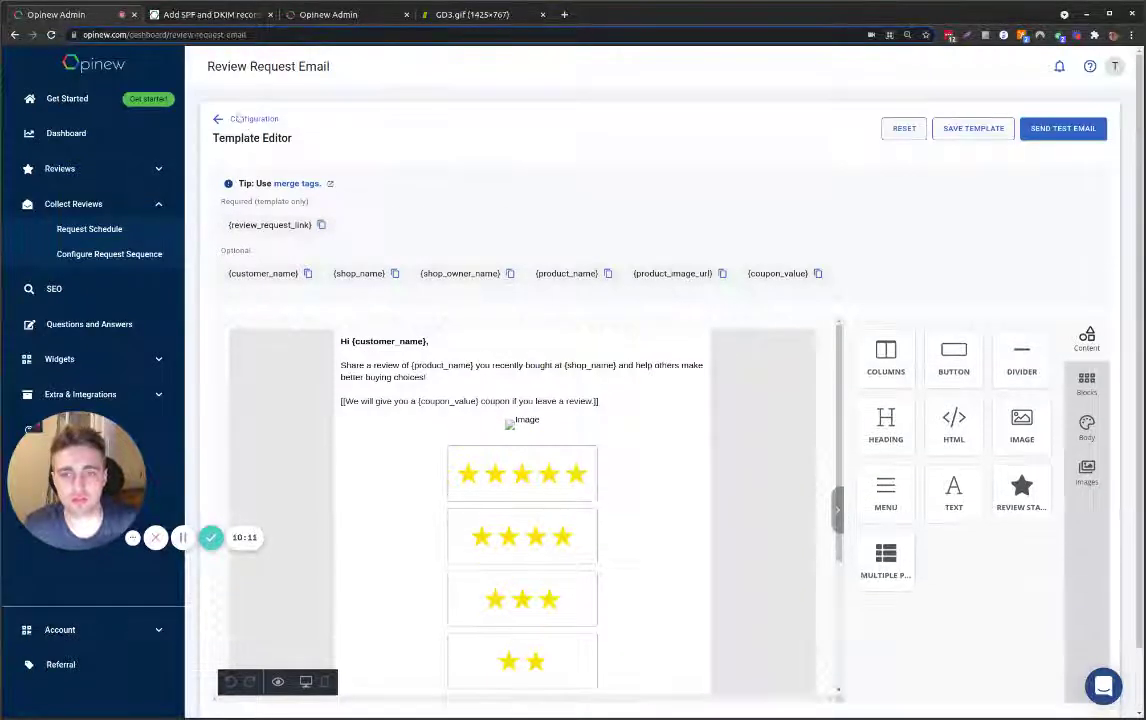
left_click(222, 118)
- Reopen the Advanced Template options, check the coupon email and photo reminder email switches, and close them without changes
scroll(657, 533, "down", 3)
scroll(657, 533, "down", 3)
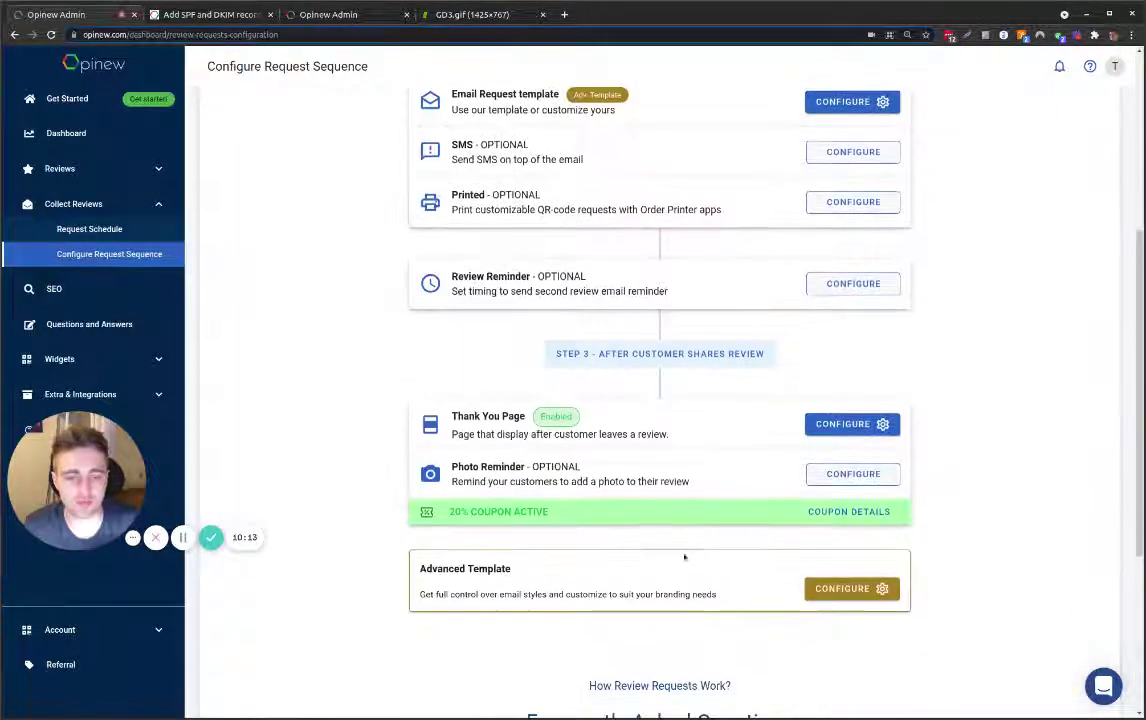
left_click(852, 498)
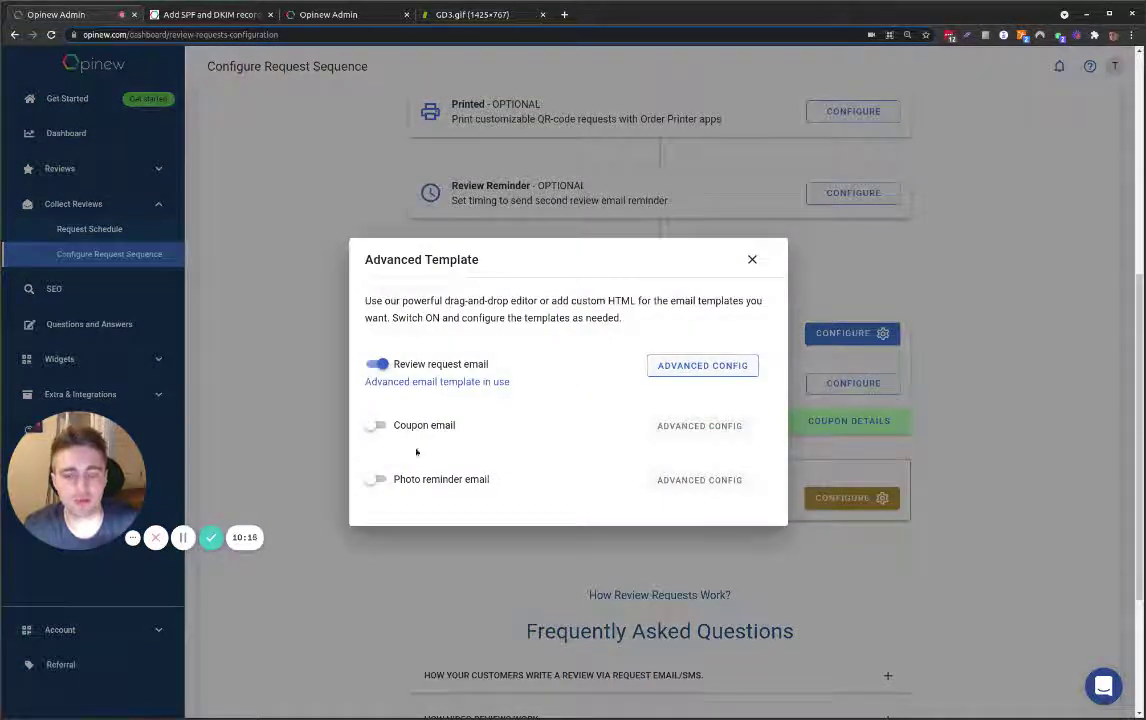
left_click(753, 260)
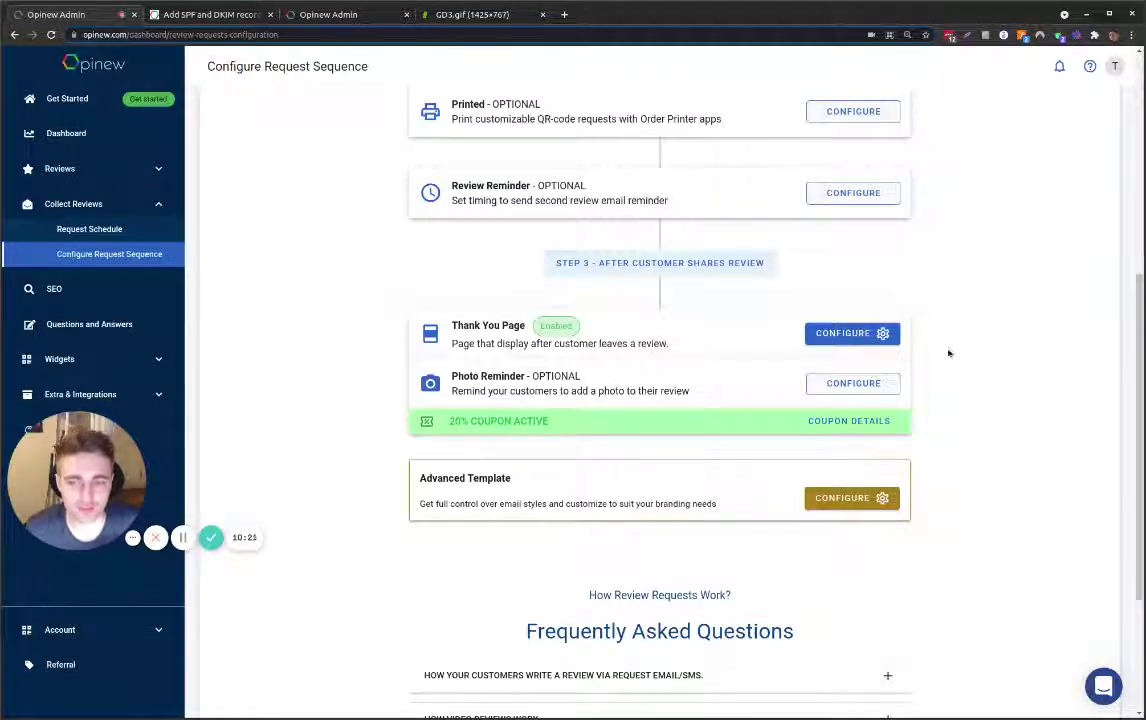
- Open the support chat to view the option for messaging the team, and close it
scroll(960, 420, "down", 1)
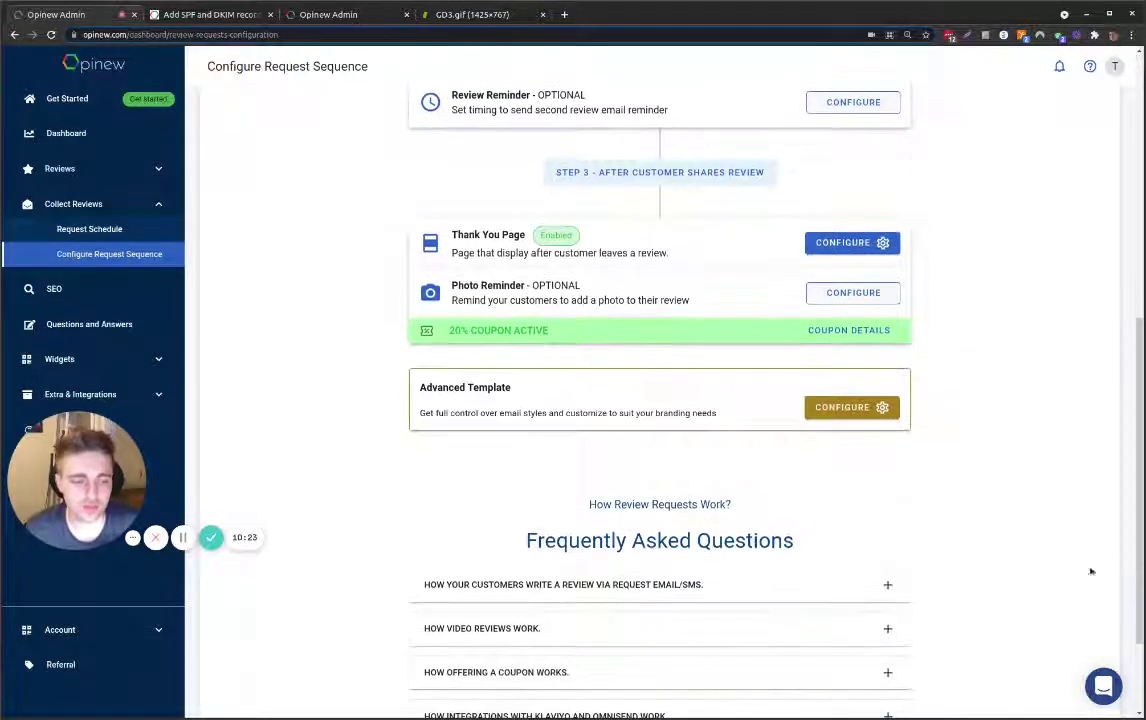
left_click(1102, 686)
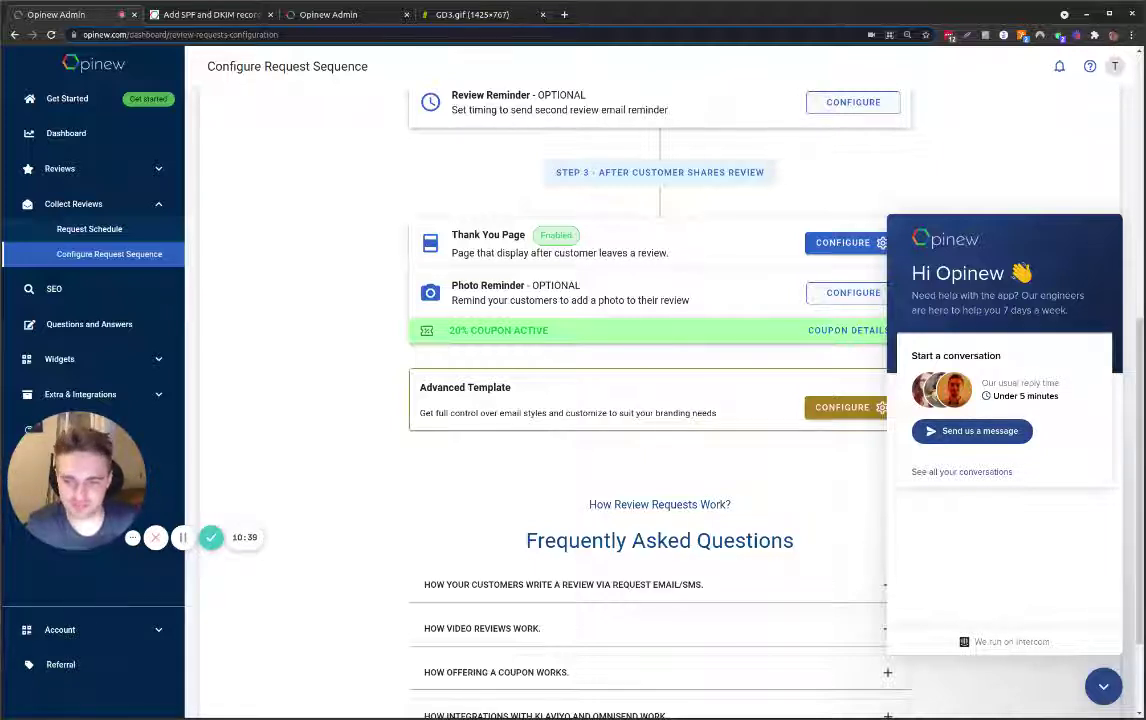
left_click(1103, 690)
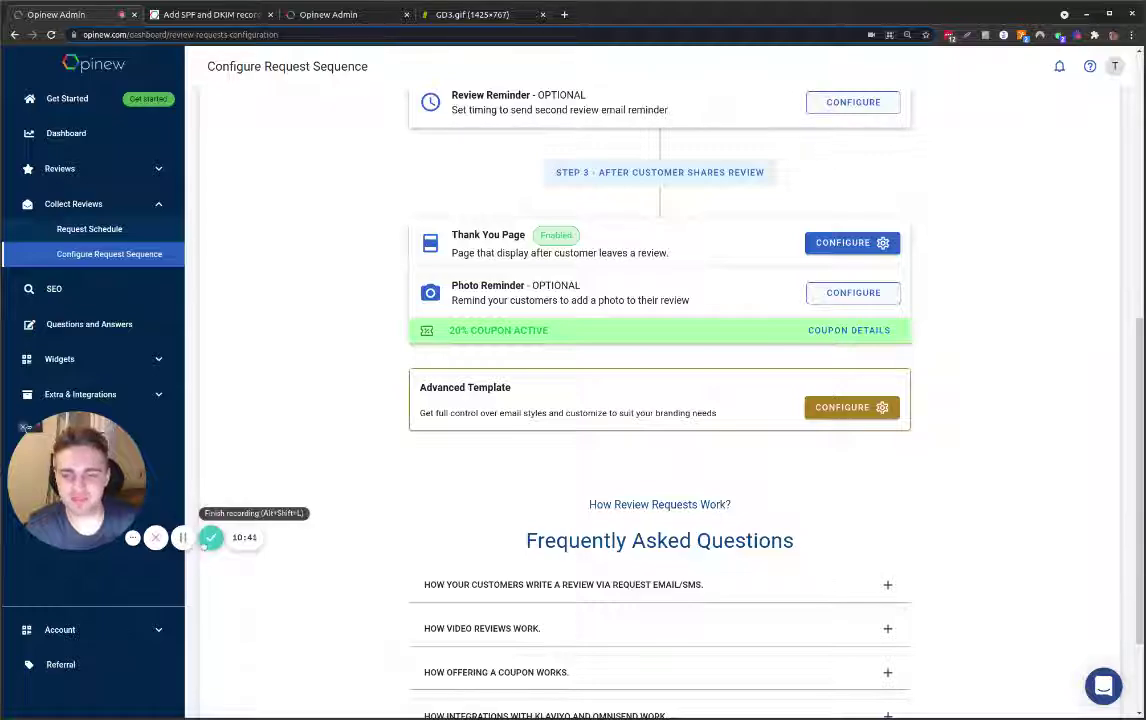